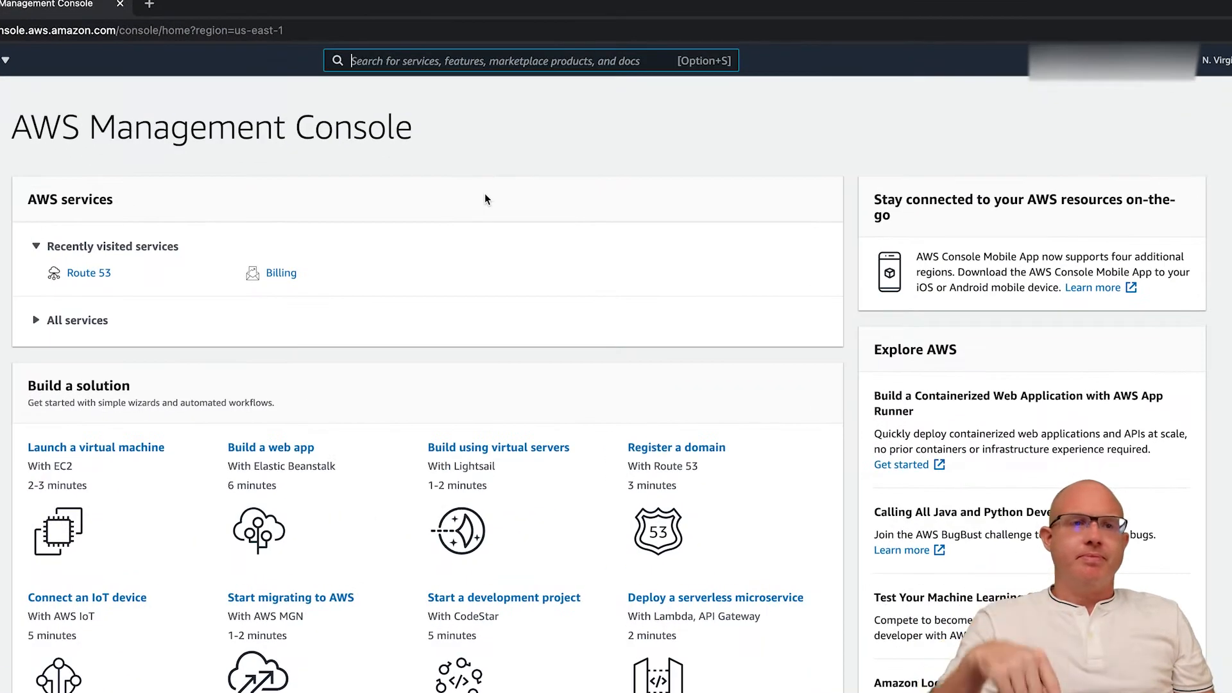
# Search the AWS services for lightsail, open Lightsail and start creating a new instance
pyautogui.hotkey('alt', 's')
pyautogui.write('li')
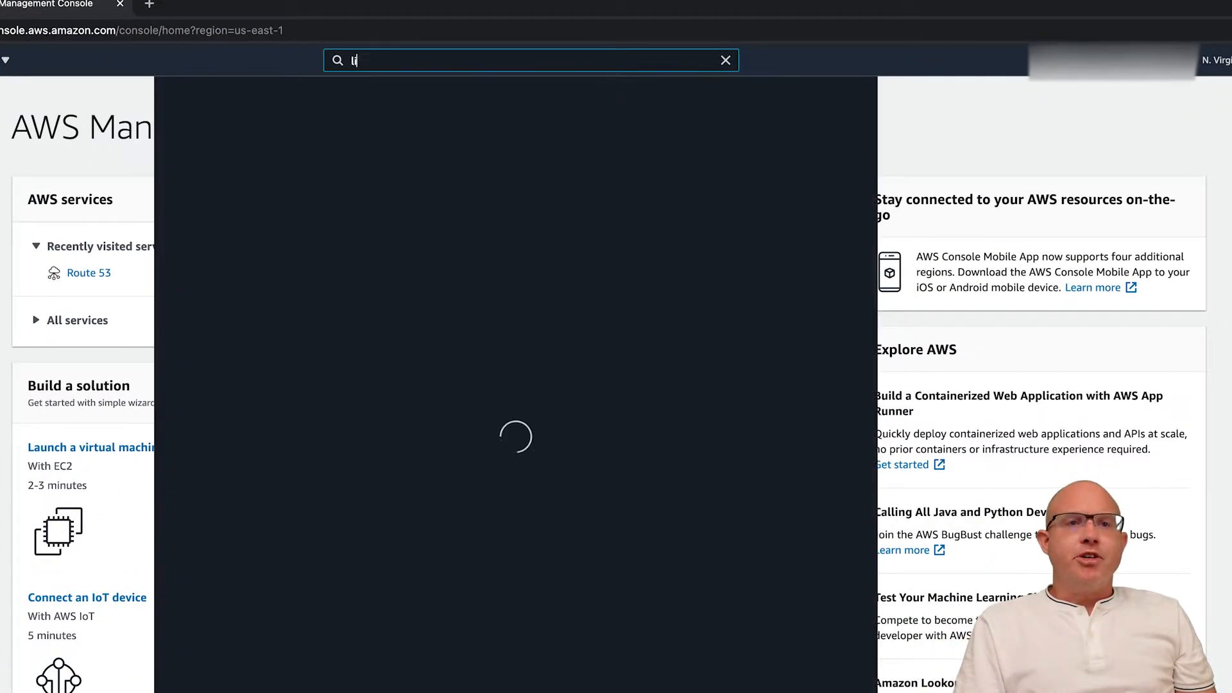
pyautogui.write('ghtsail')
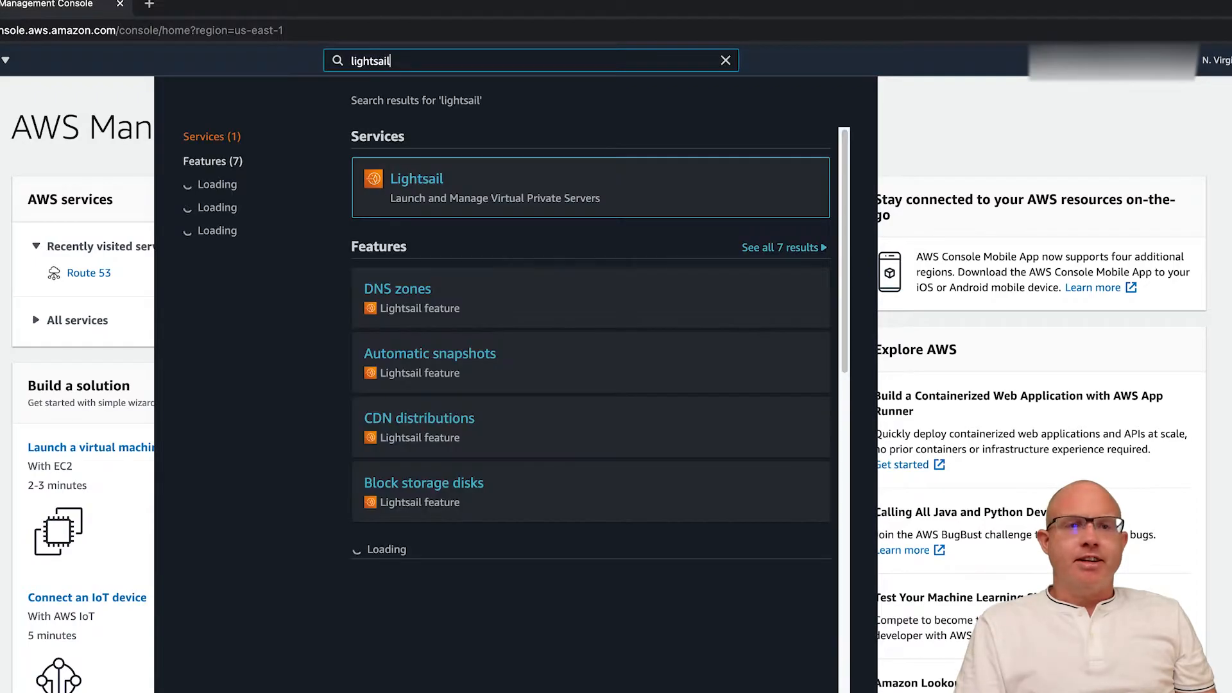
pyautogui.click(424, 187)
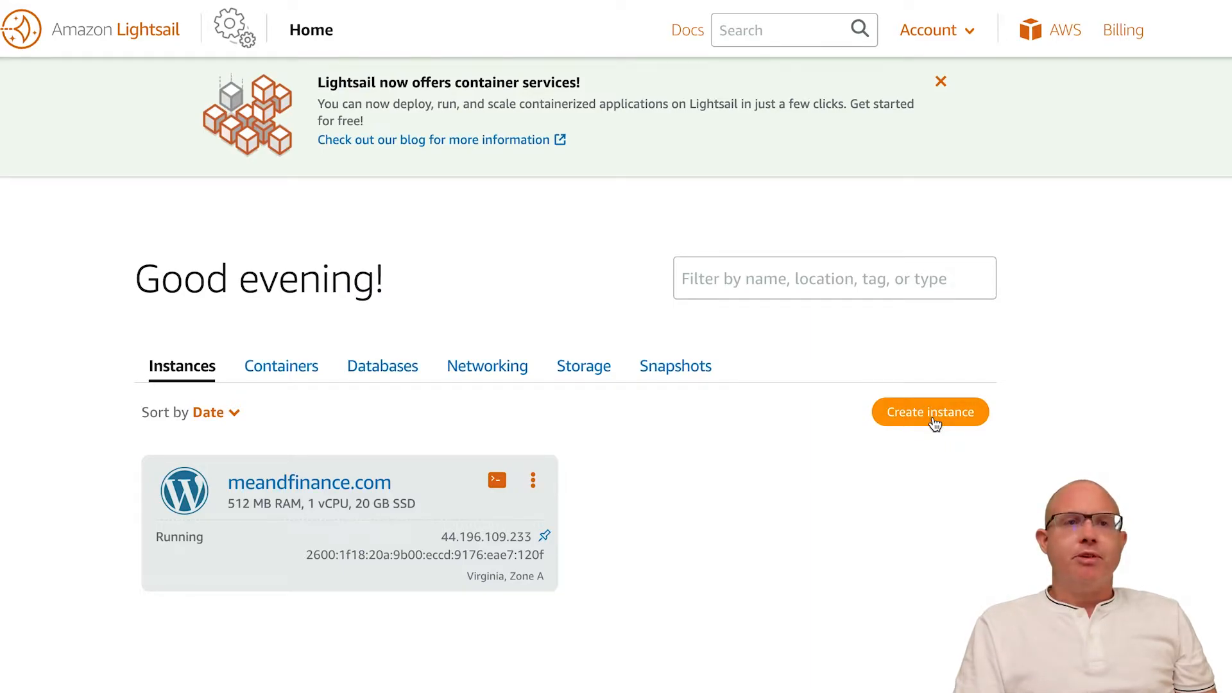
pyautogui.click(930, 412)
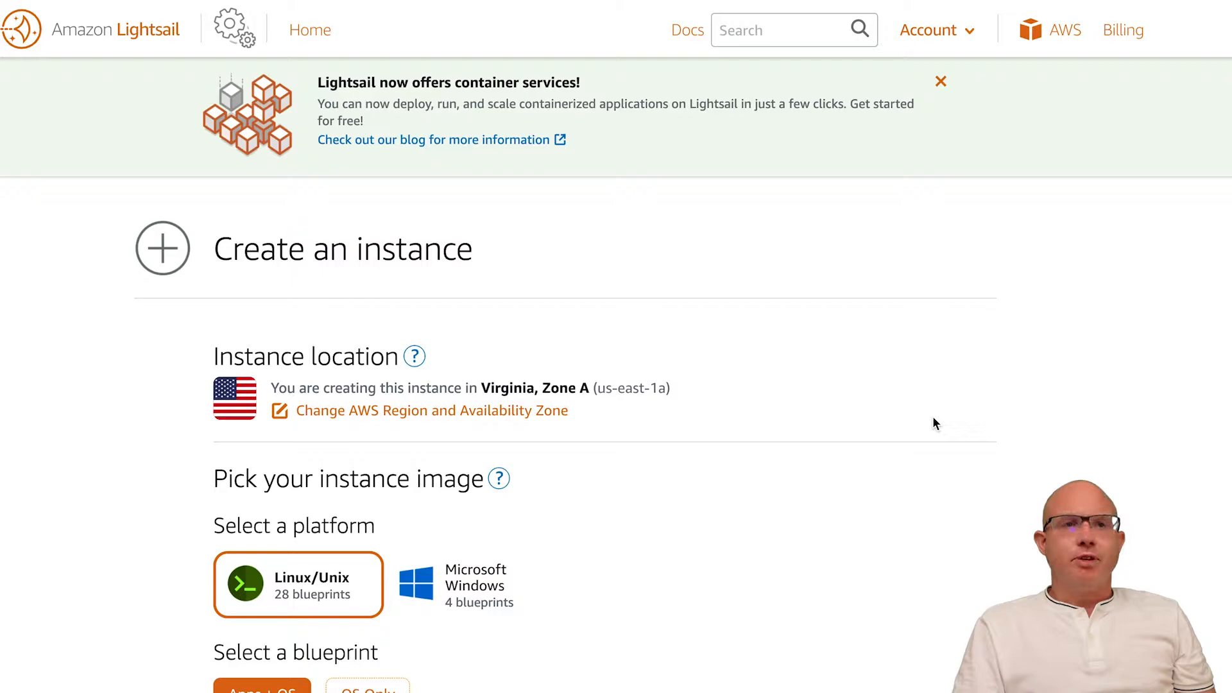
# Show the available AWS regions for the instance location and review the platform and blueprint choices
pyautogui.moveTo(670, 389); pyautogui.dragTo(478, 389)
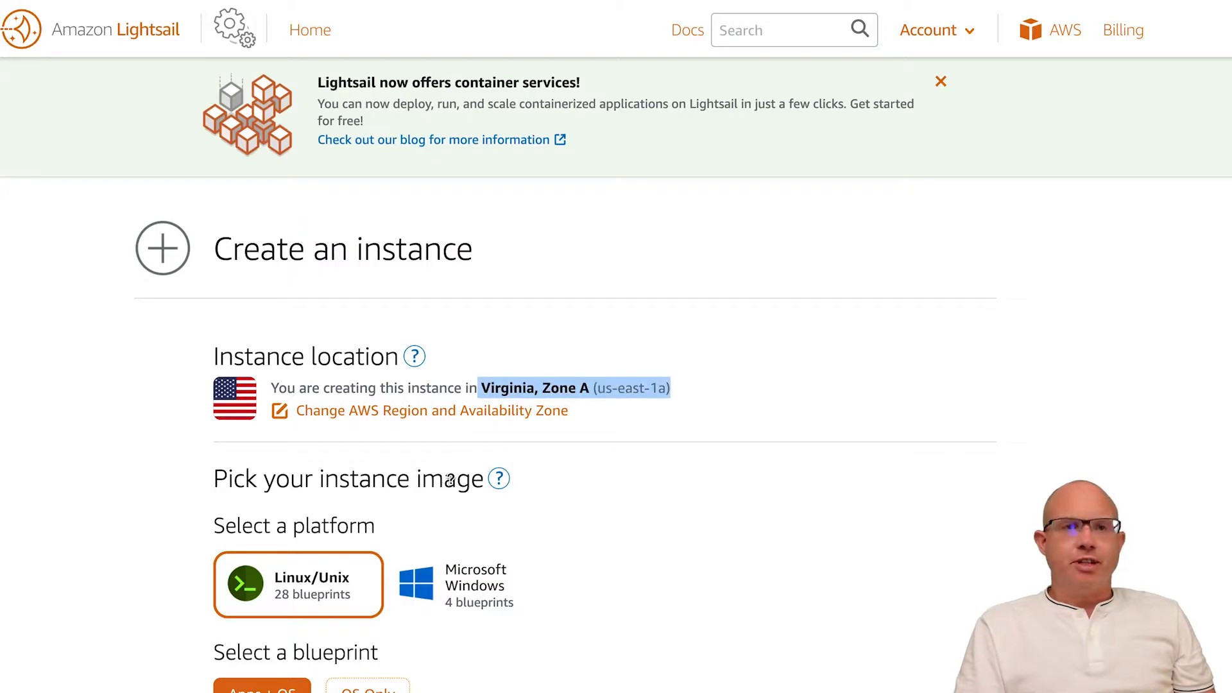
pyautogui.click(406, 411)
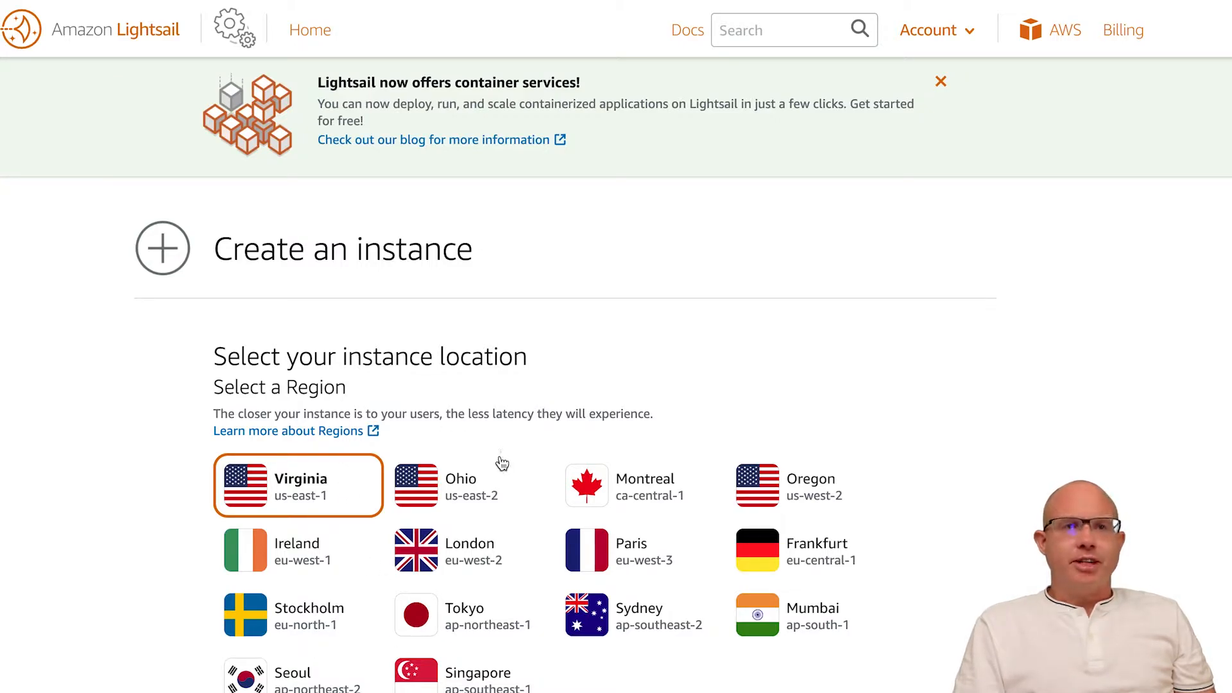
pyautogui.scroll(-3, 500, 462)
pyautogui.scroll(-5, 520, 482)
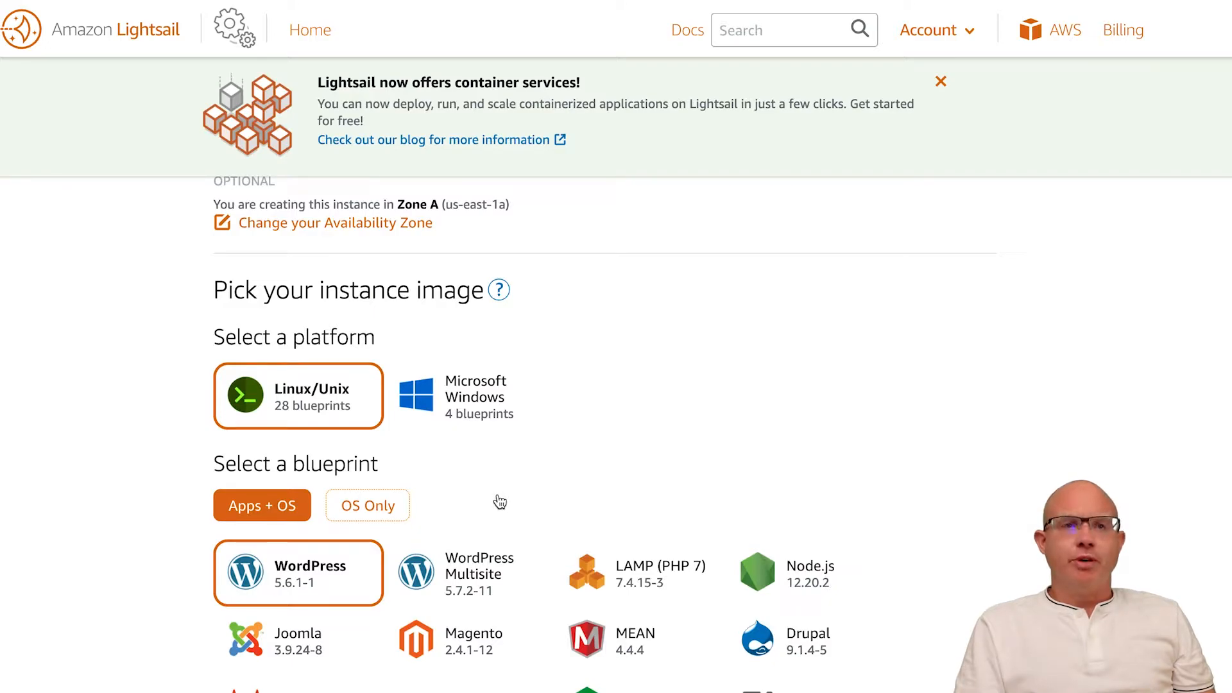
pyautogui.scroll(-1, 499, 502)
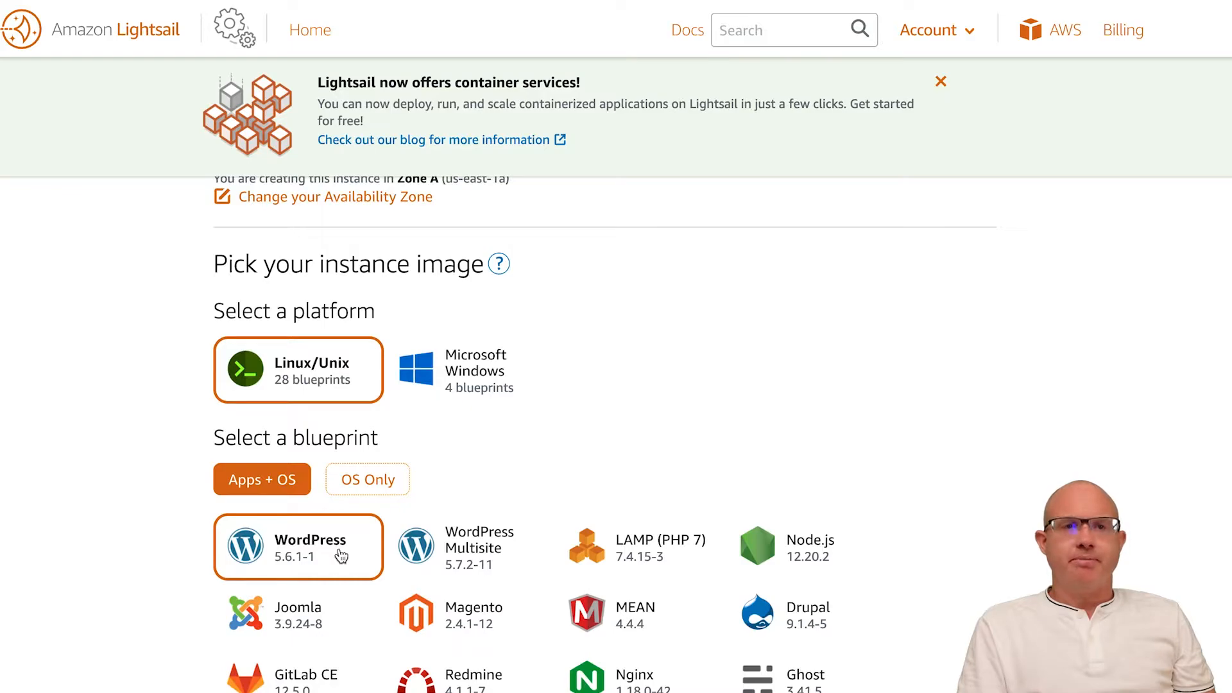
# Enable automatic snapshots for the new WordPress instance
pyautogui.scroll(-9, 341, 556)
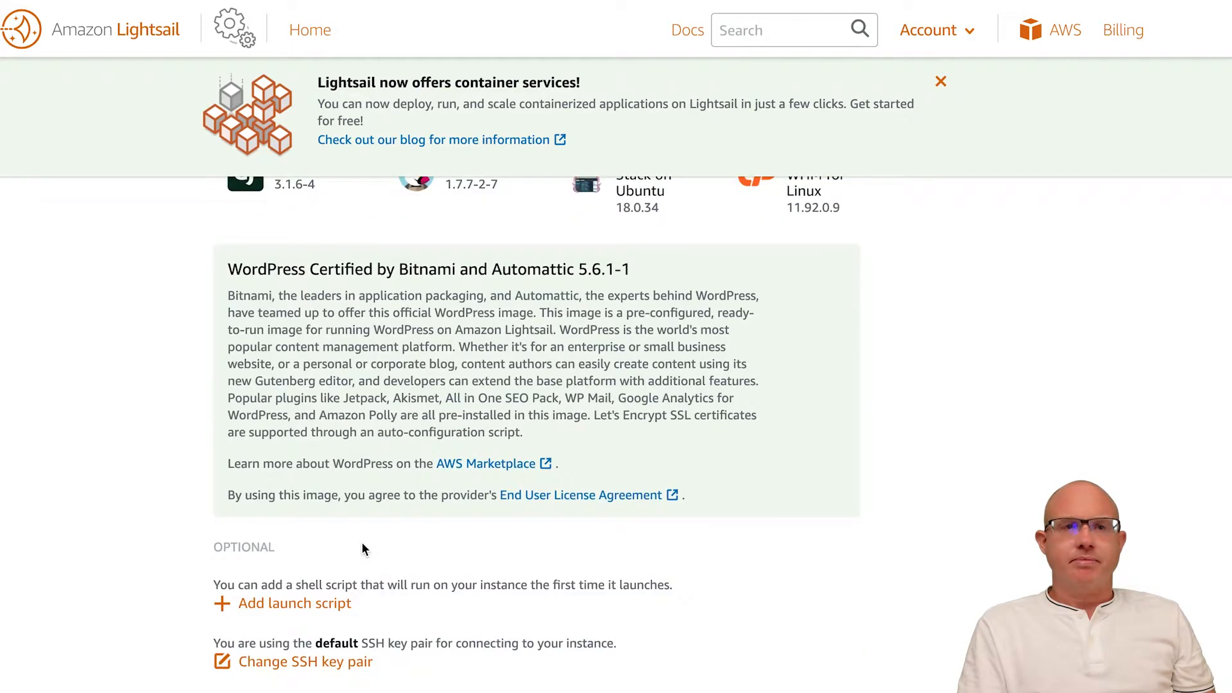
pyautogui.scroll(1, 360, 541)
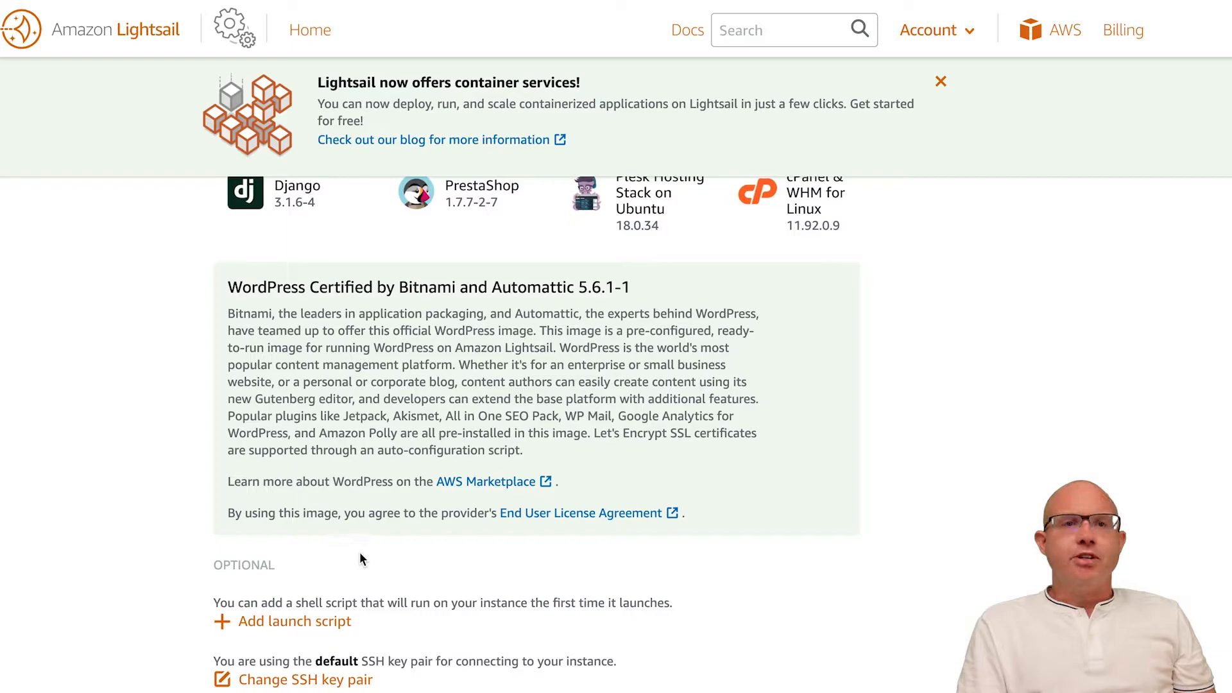
pyautogui.scroll(-1, 451, 536)
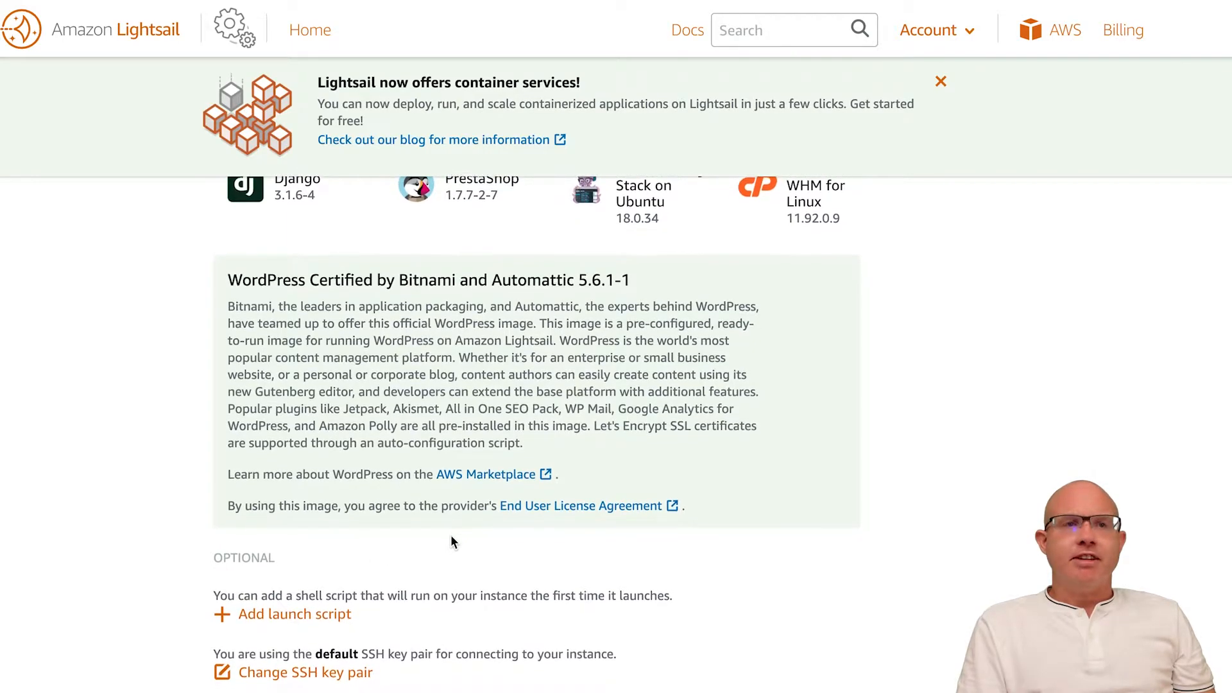
pyautogui.scroll(-2, 451, 543)
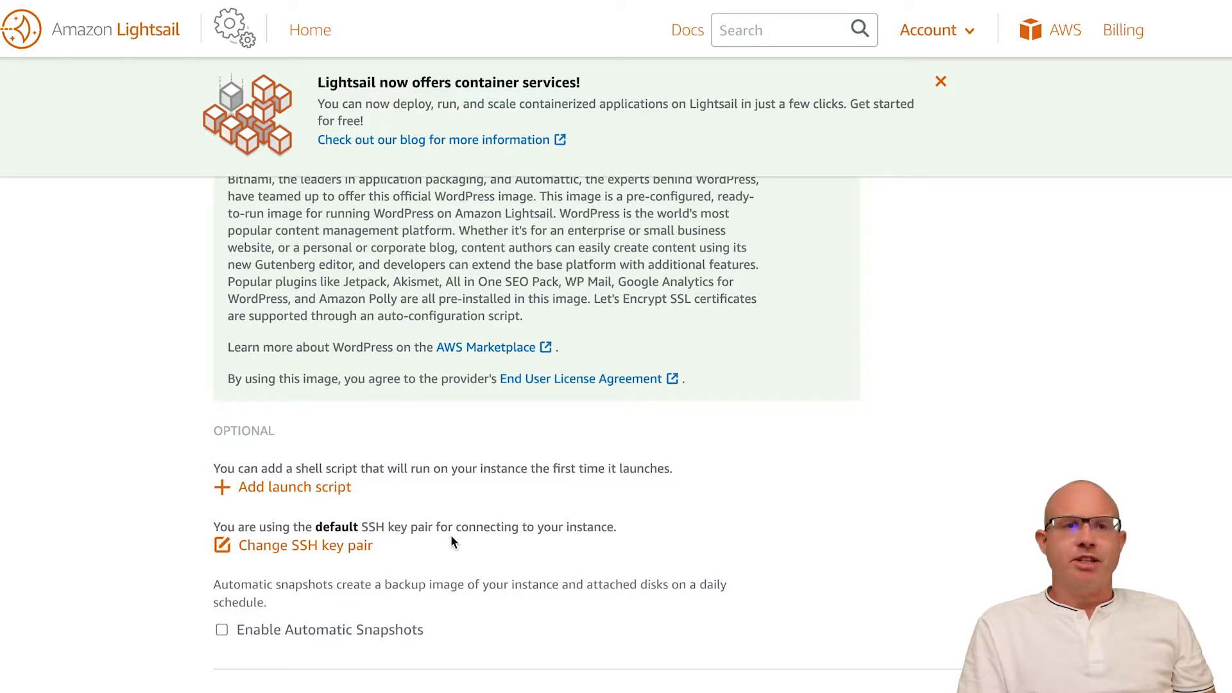
pyautogui.scroll(-3, 451, 541)
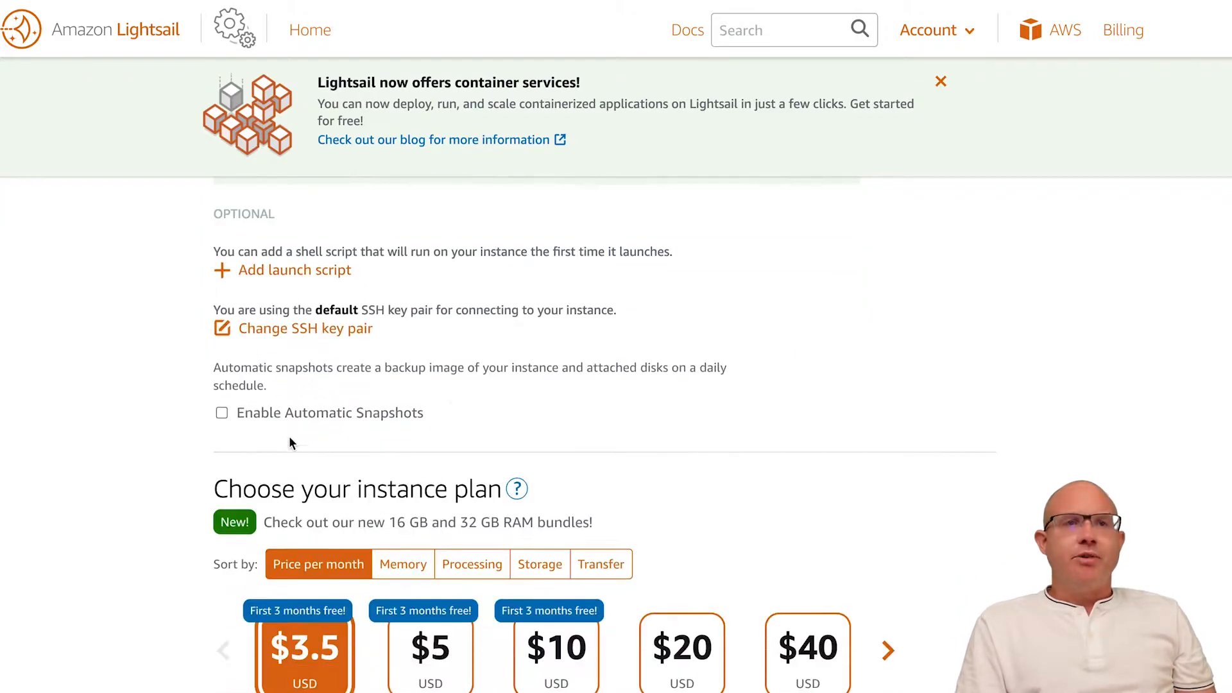
pyautogui.click(221, 413)
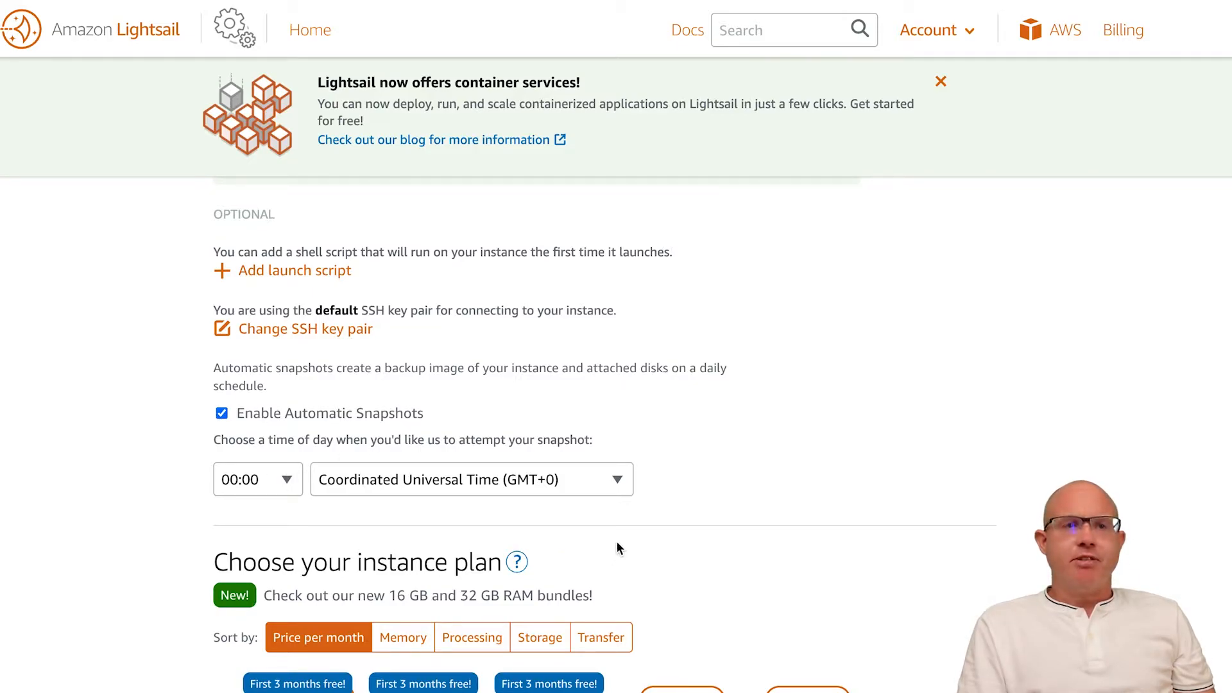
# Review the monthly instance plans and name the instance thai-lifestyle.asia
pyautogui.scroll(-1, 616, 543)
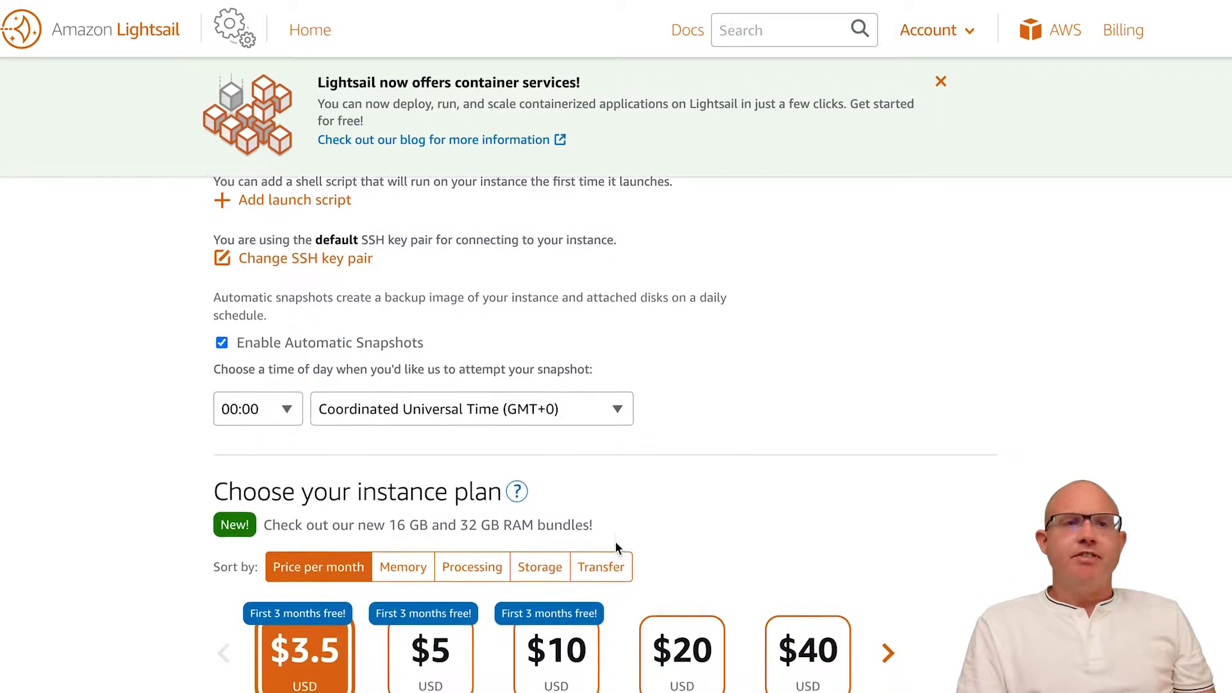
pyautogui.scroll(-5, 615, 545)
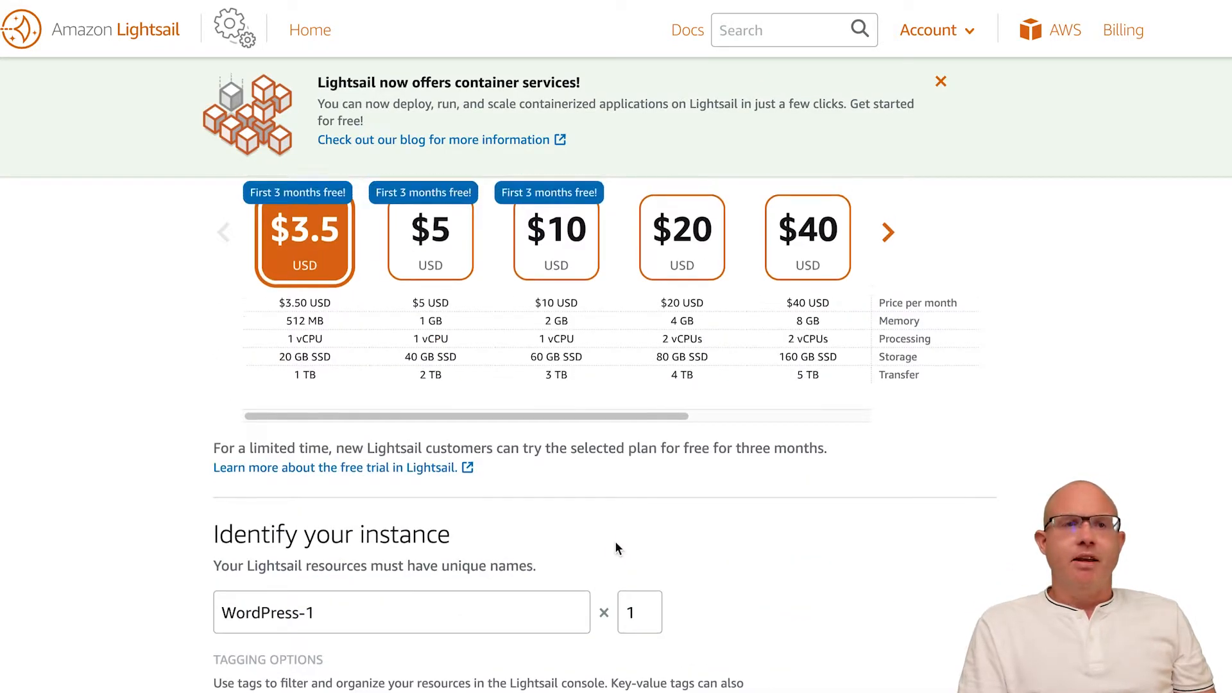
pyautogui.scroll(1, 614, 542)
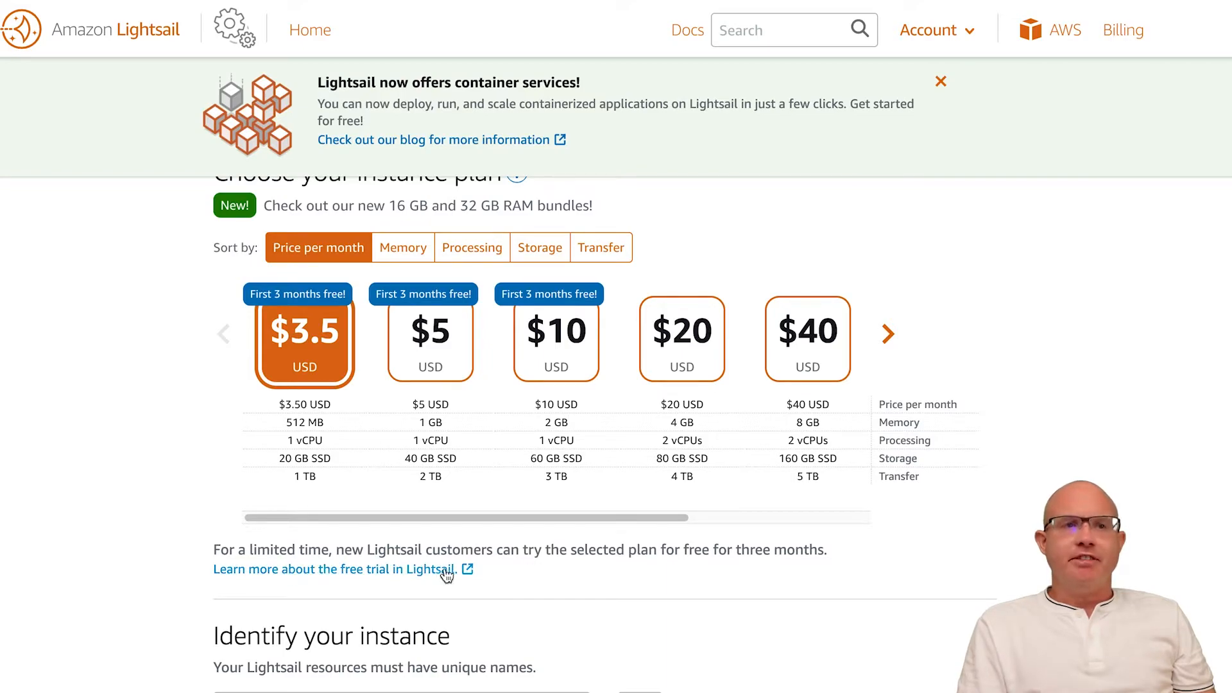
pyautogui.scroll(-1, 512, 561)
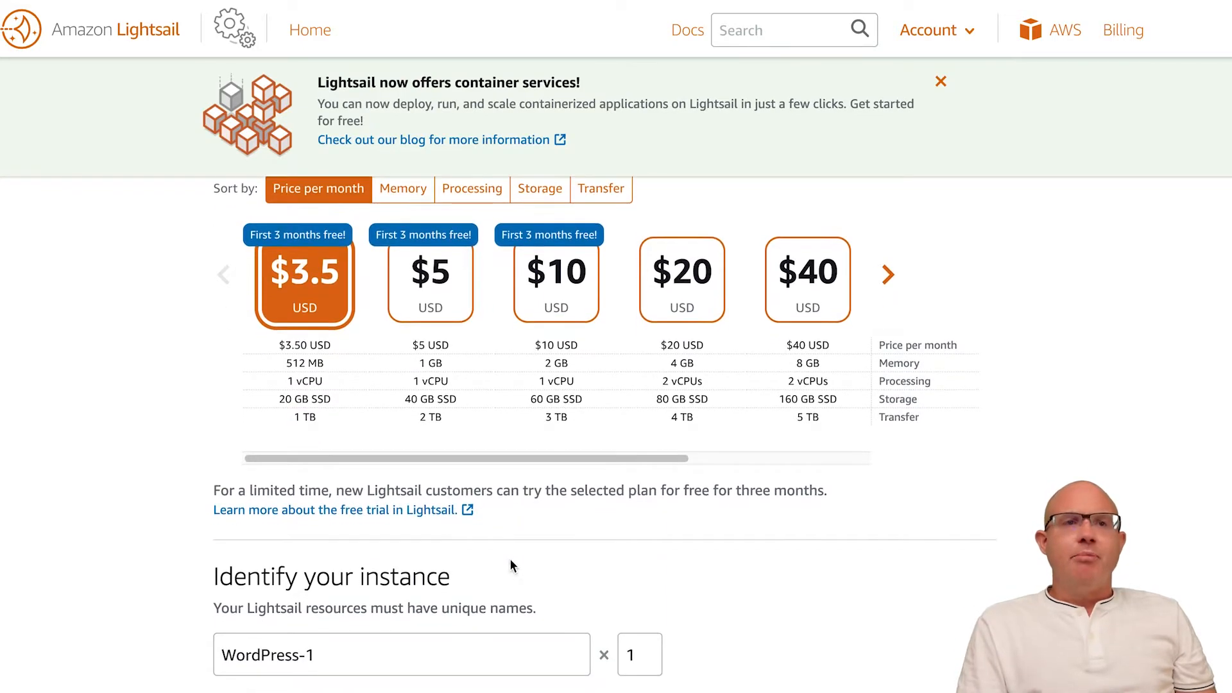
pyautogui.moveTo(358, 654); pyautogui.dragTo(219, 651)
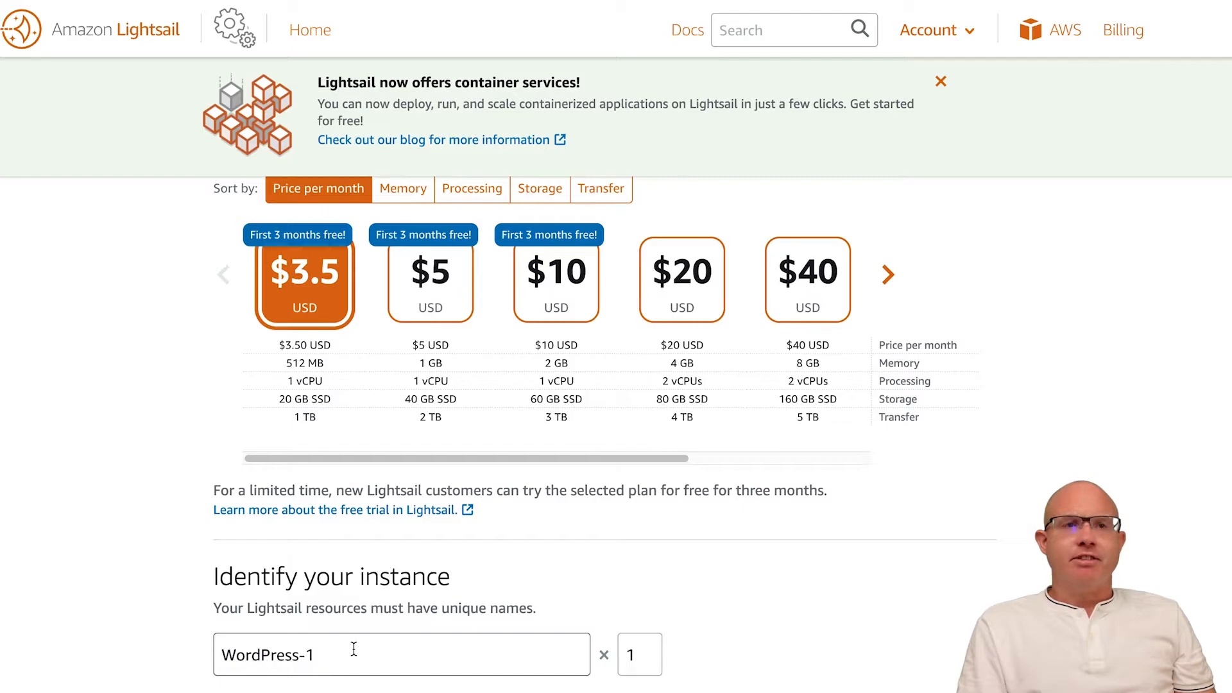
pyautogui.moveTo(354, 649); pyautogui.dragTo(216, 649)
pyautogui.click(216, 650)
pyautogui.moveTo(324, 654); pyautogui.dragTo(181, 657)
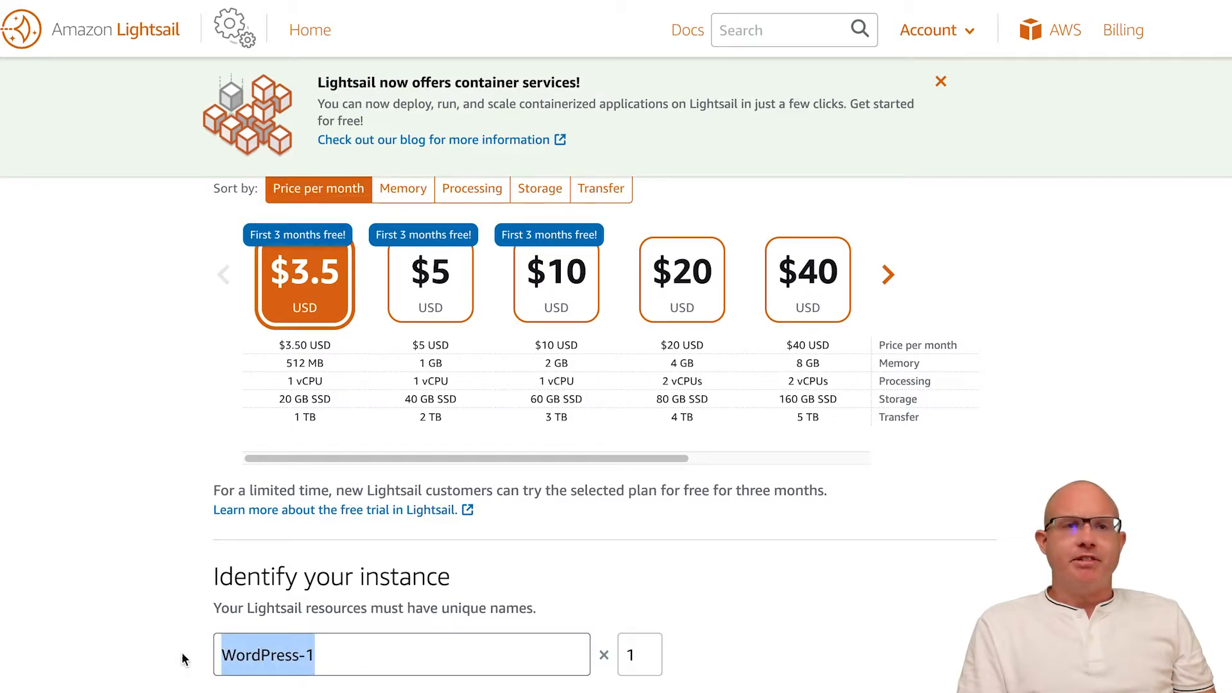
pyautogui.write('thai')
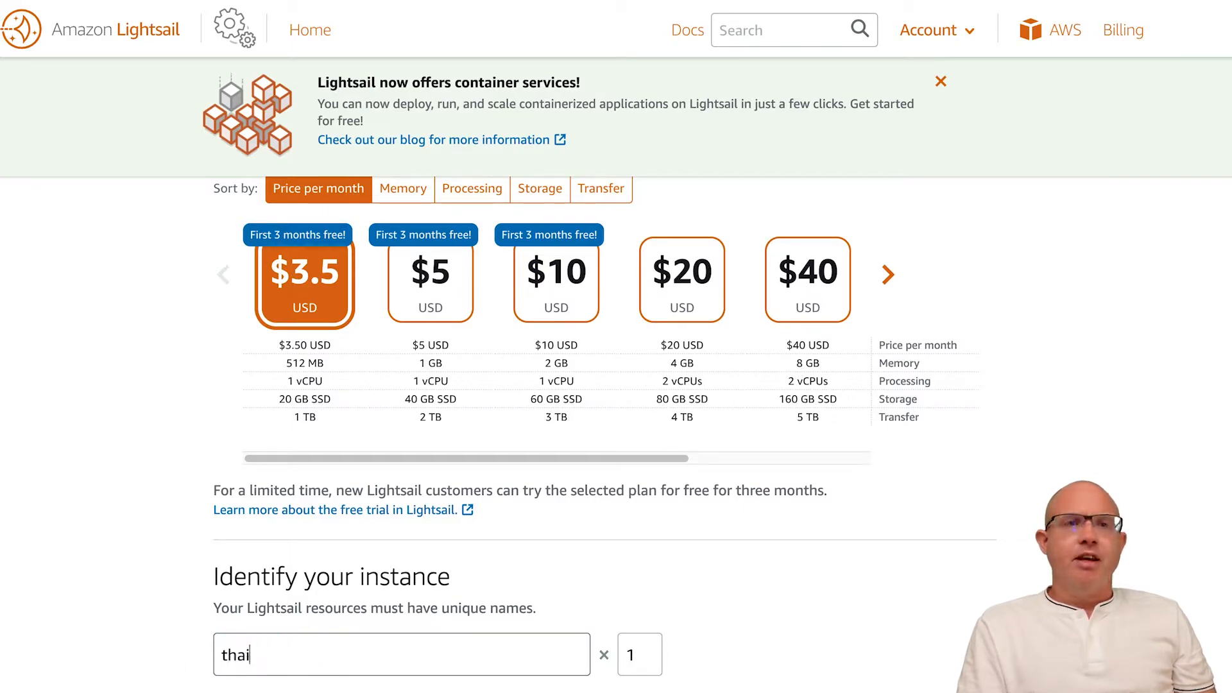
pyautogui.write('-lif')
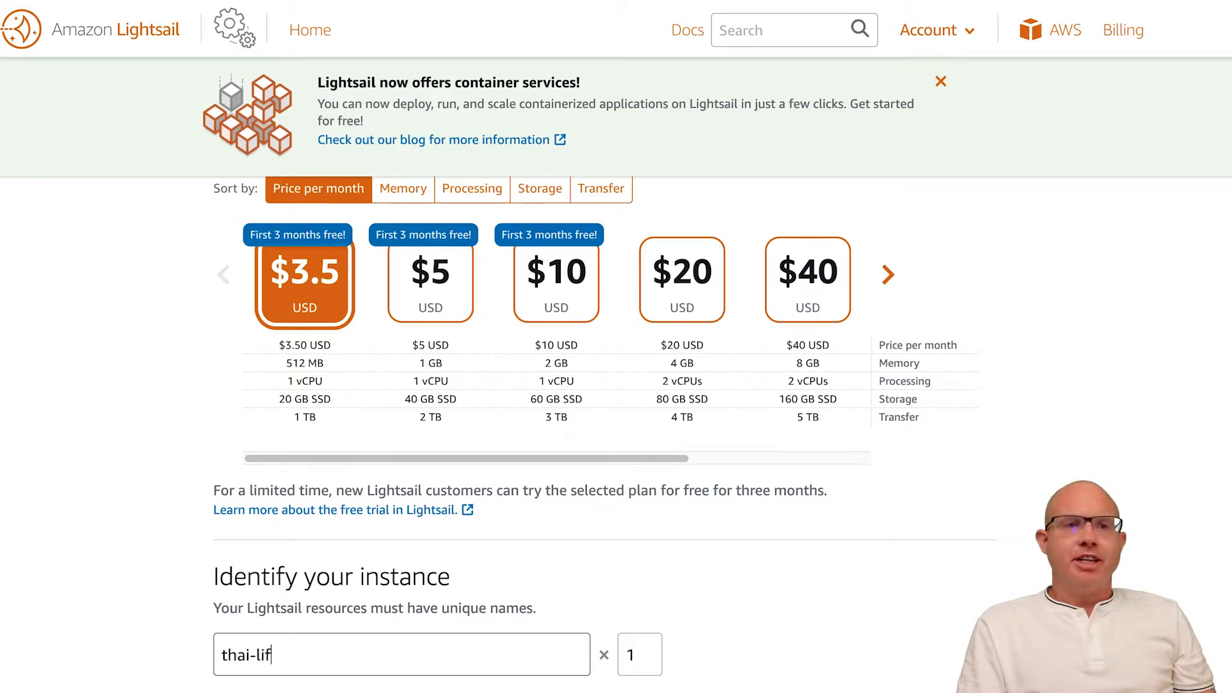
pyautogui.write('estyle.asia')
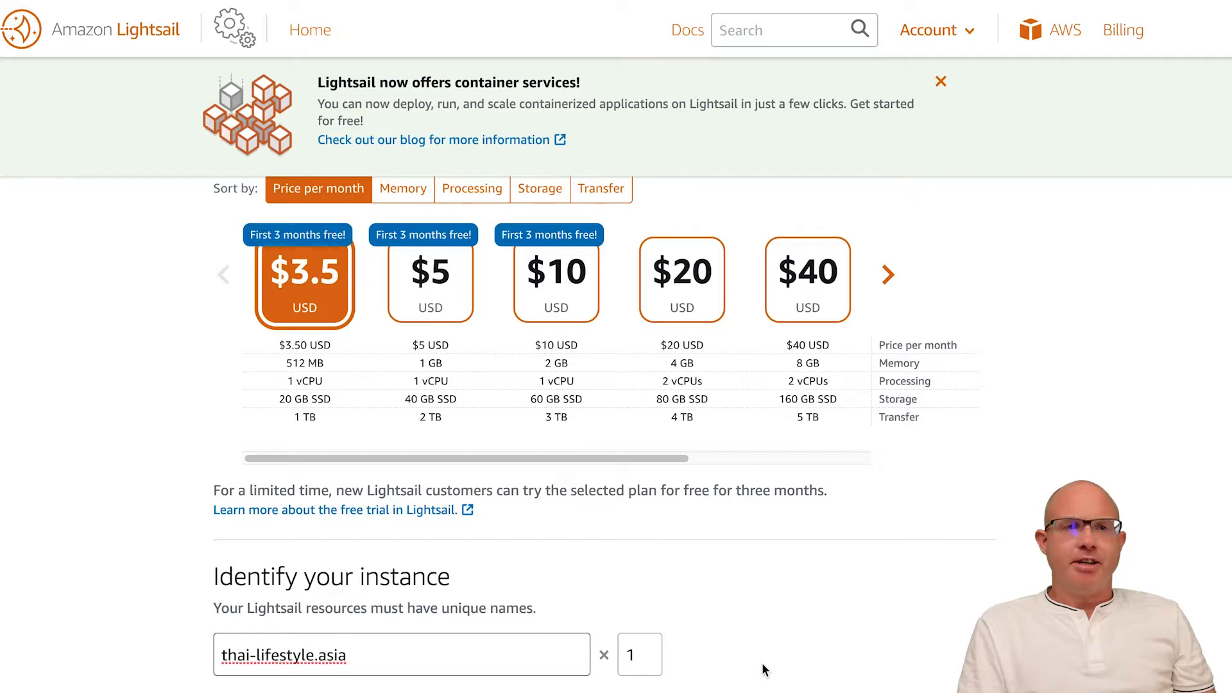
# Create the thai-lifestyle.asia instance and dismiss the recommendation panel shown beside the instance list
pyautogui.scroll(-6, 764, 668)
pyautogui.click(659, 605)
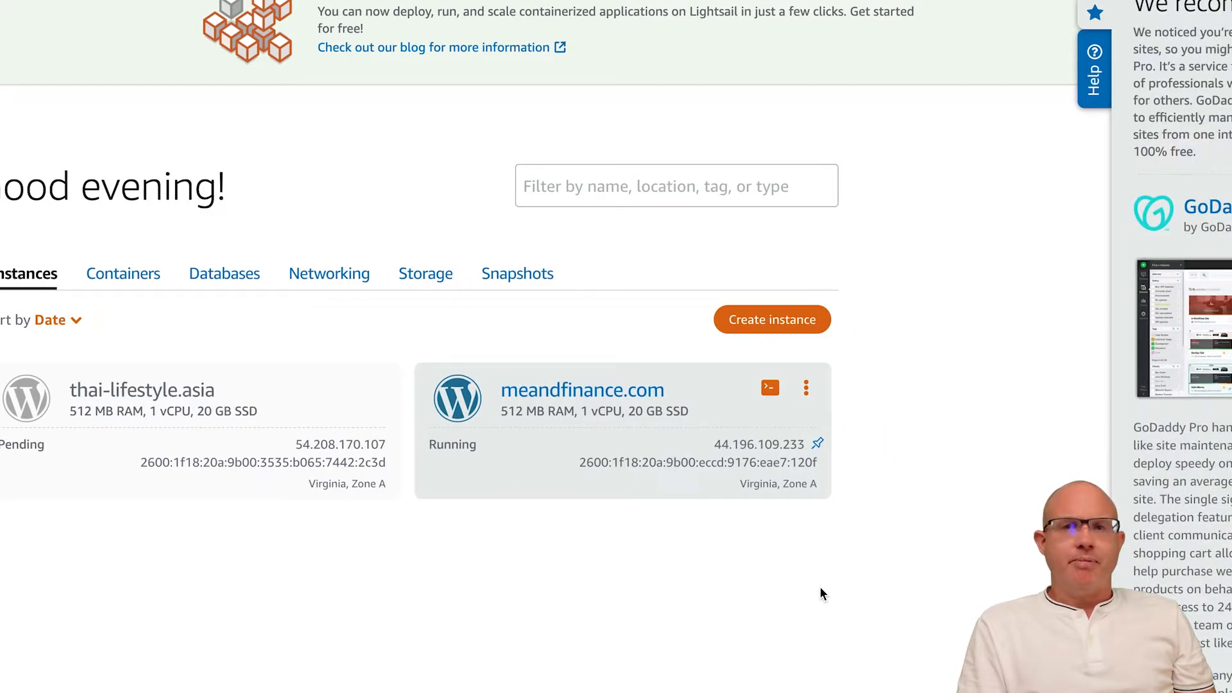
pyautogui.click(1229, 4)
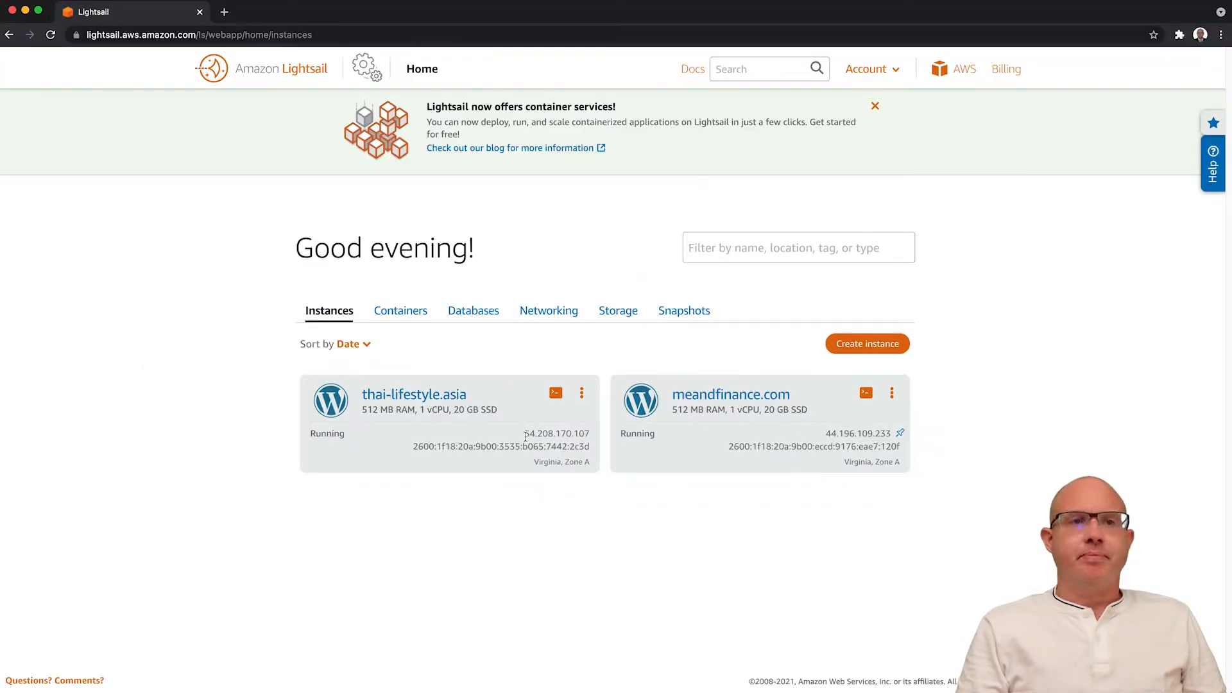
# Copy the public IPv4 address of the thai-lifestyle.asia instance and open it in a new browser tab
pyautogui.moveTo(545, 445); pyautogui.dragTo(456, 448)
pyautogui.press('super+c')
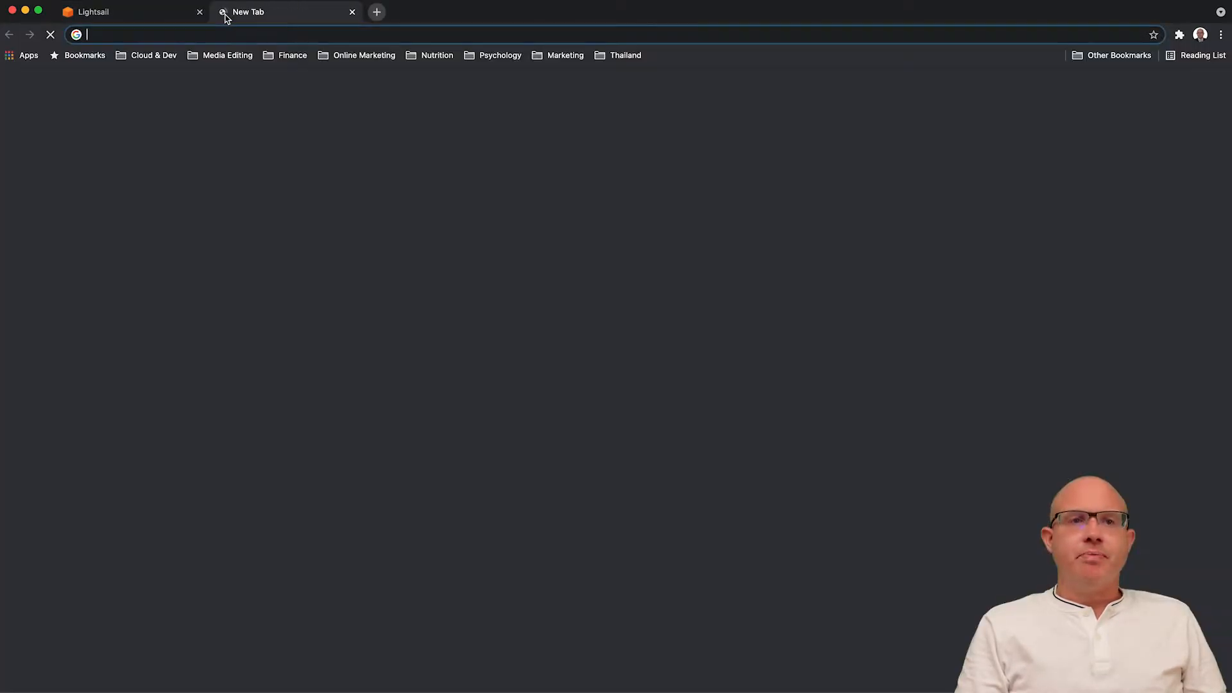
pyautogui.click(224, 11)
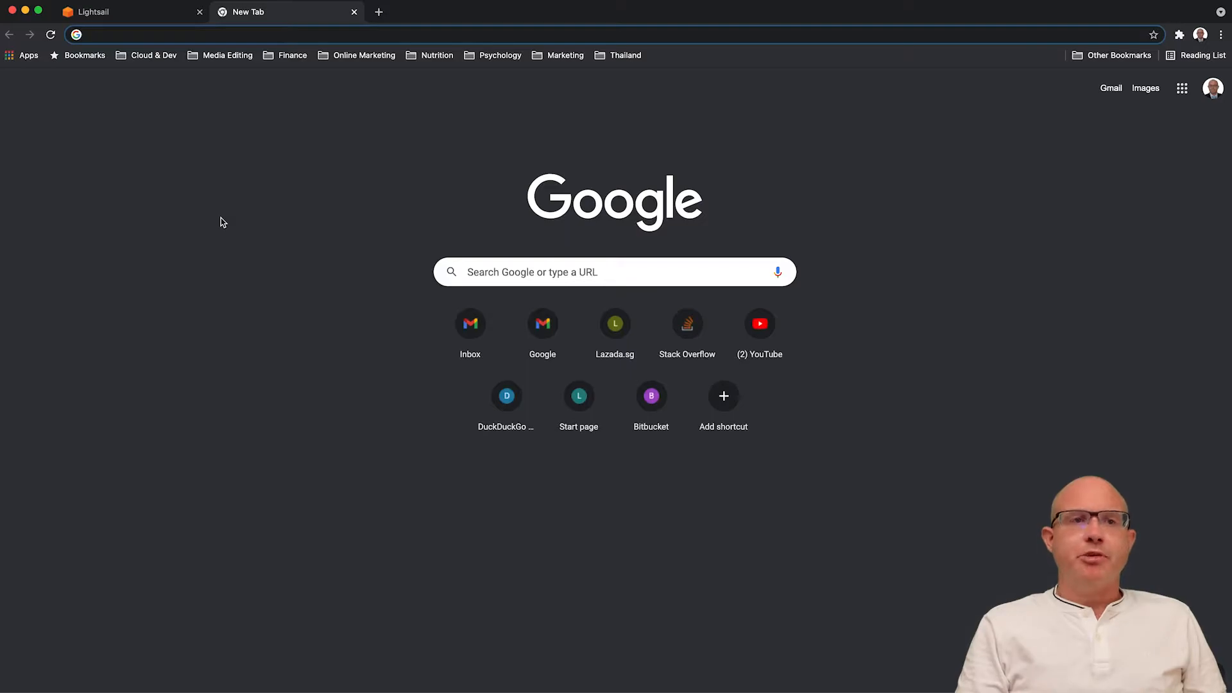
pyautogui.press('super+v')
pyautogui.press('Return')
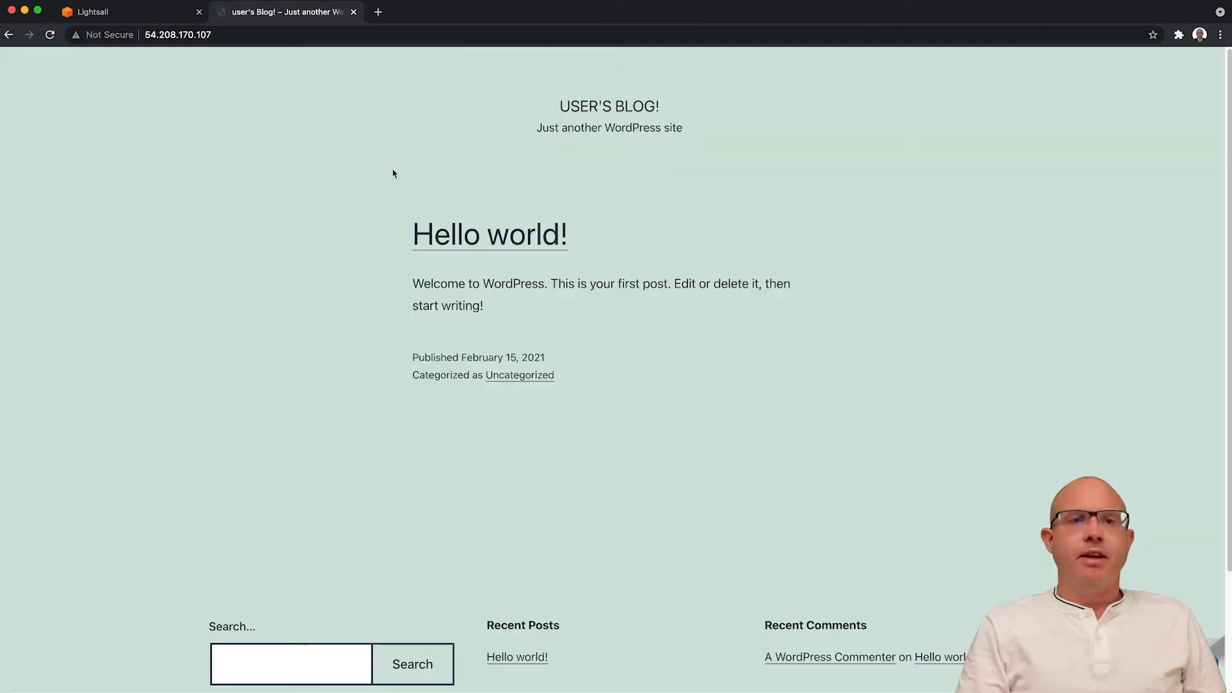
# Open the WordPress admin login page at 54.208.170.107/wp-admin
pyautogui.click(324, 36)
pyautogui.write('/')
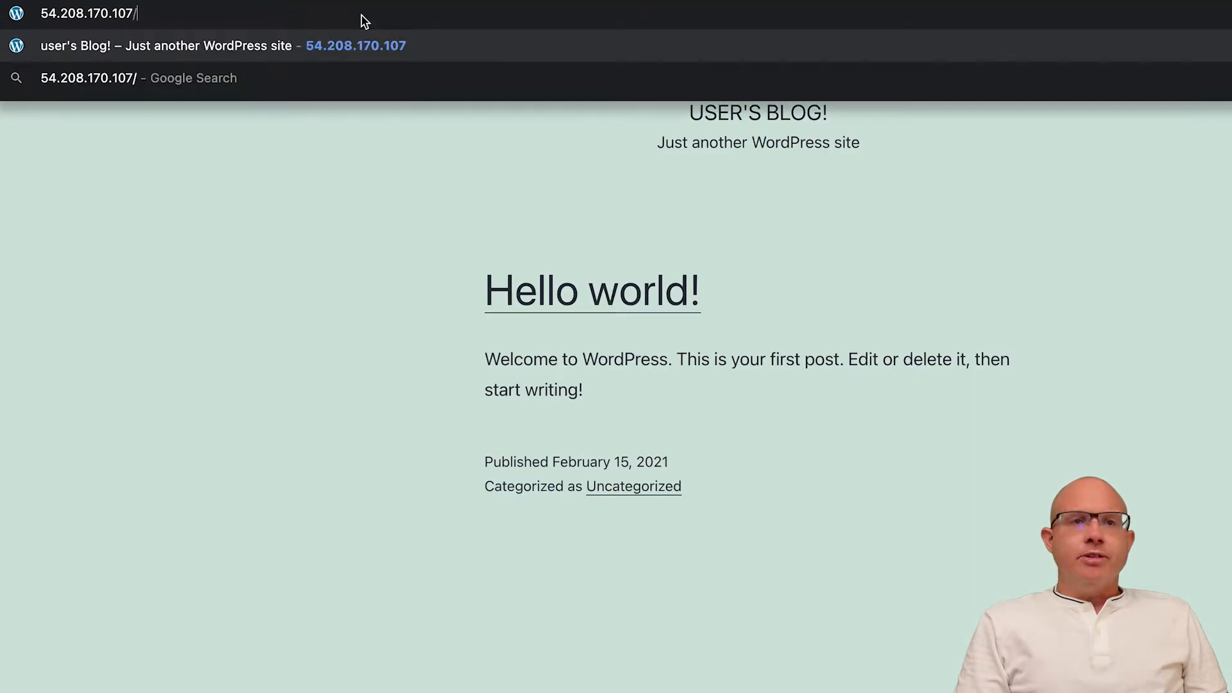
pyautogui.write('wp-admin')
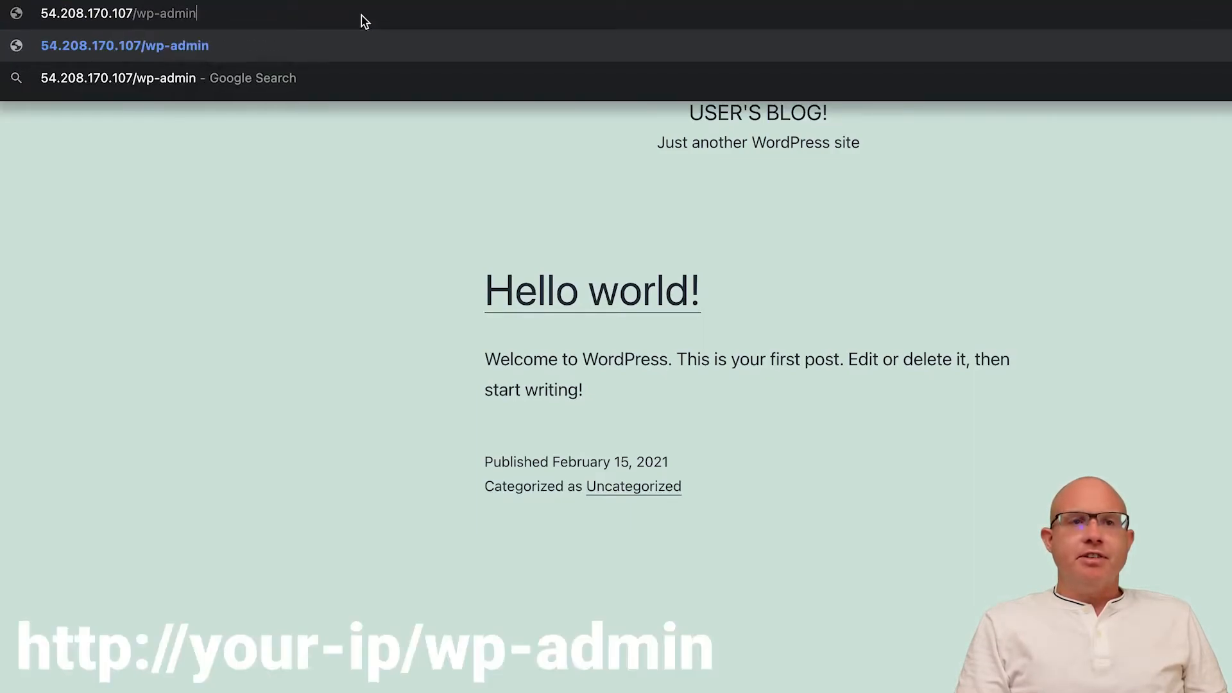
pyautogui.press('Return')
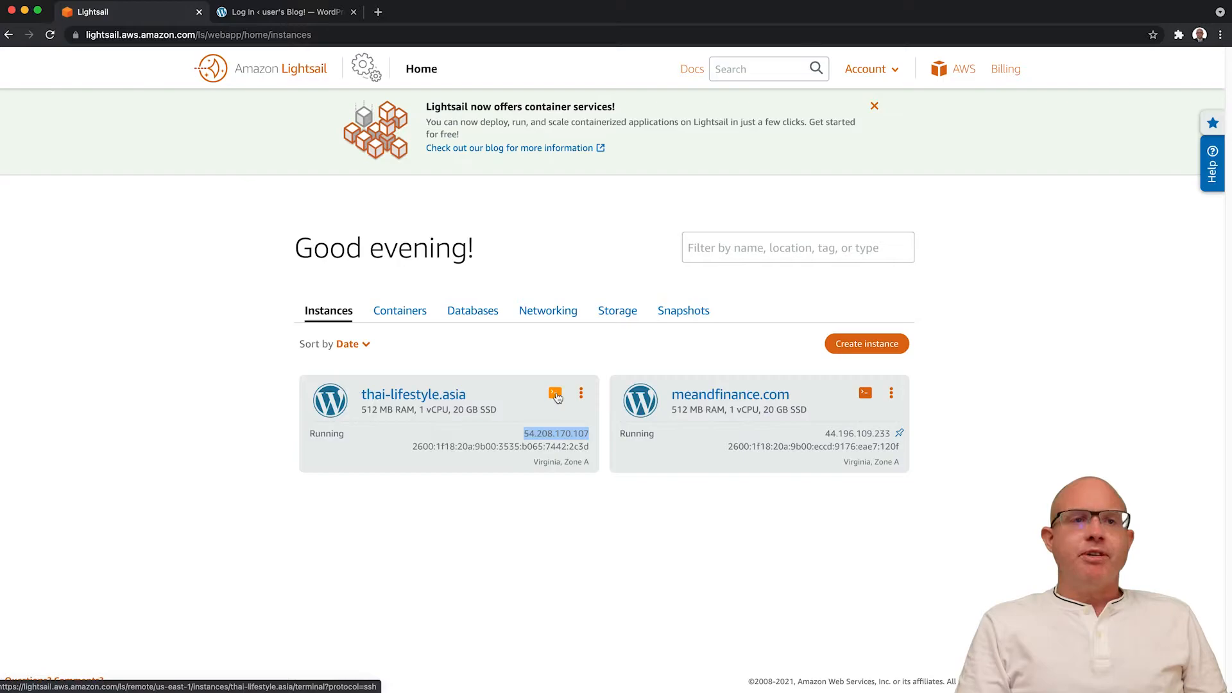
# Connect to the thai-lifestyle.asia instance through Lightsail's browser-based SSH terminal and list the home directory with ls
pyautogui.click(556, 395)
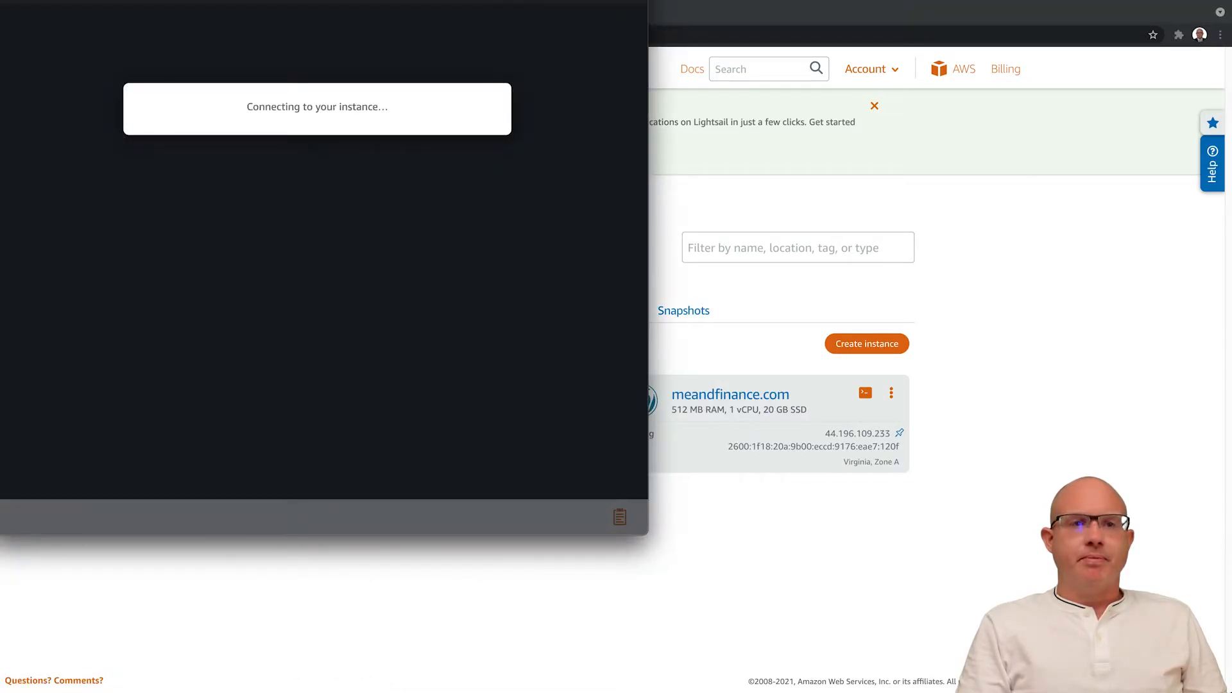
pyautogui.moveTo(536, 3); pyautogui.dragTo(688, 116)
pyautogui.write('ls')
pyautogui.press('Return')
# Display the contents of the bitnami_application_password file with cat
pyautogui.write('cat ')
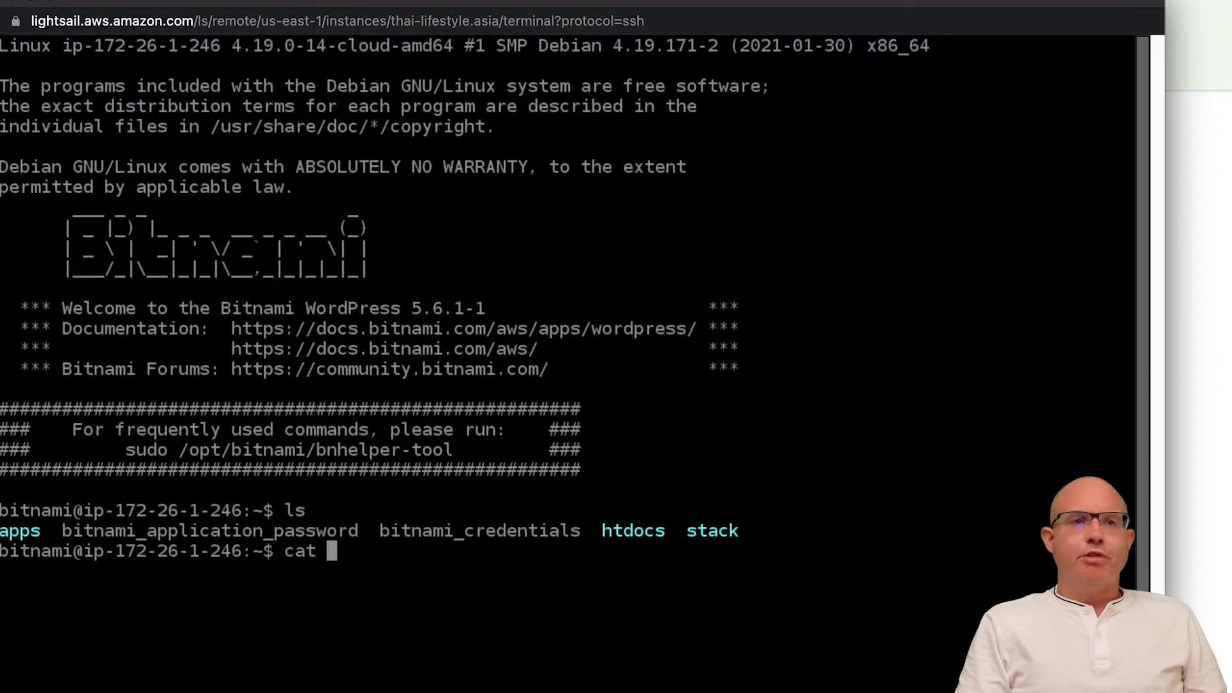
pyautogui.write('bitnami_application_password')
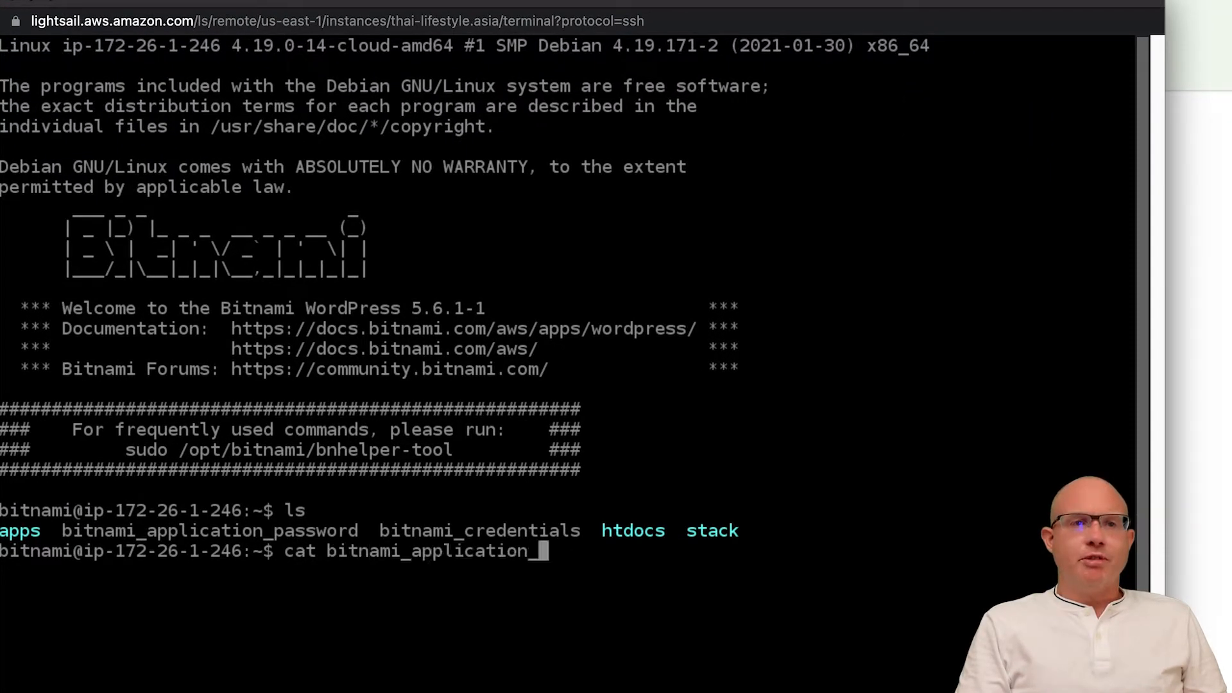
pyautogui.press('Return')
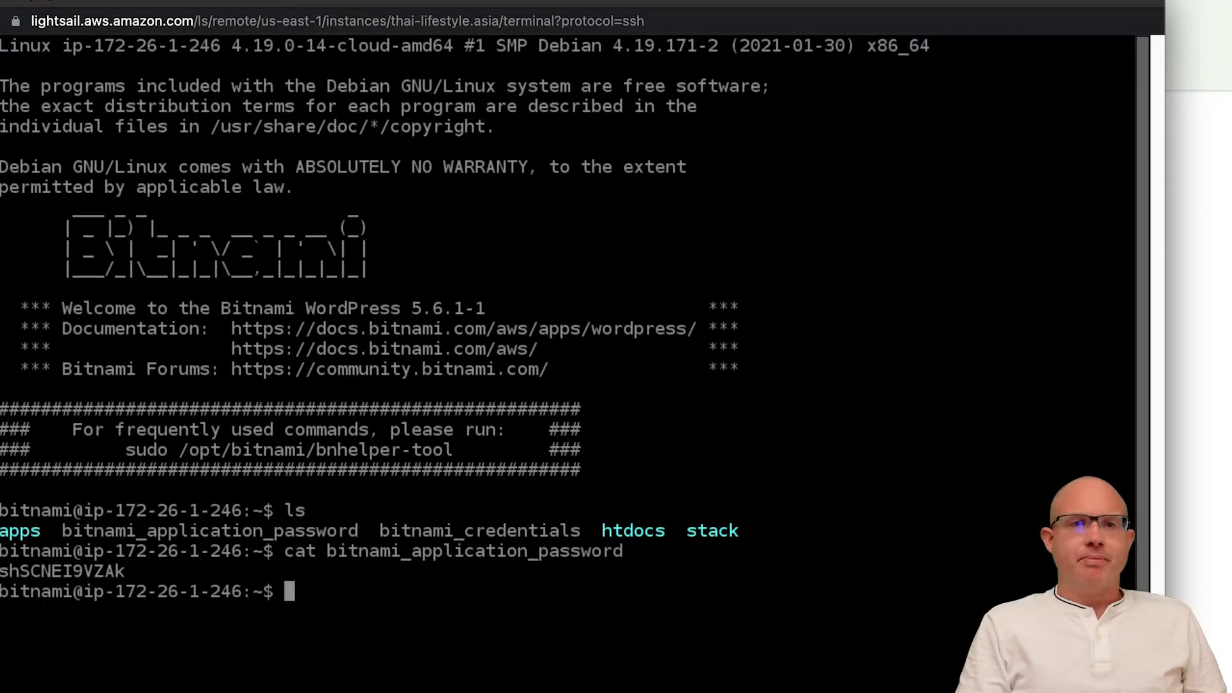
# Copy the application password from the terminal and log in to WordPress admin with the username user and that password
pyautogui.moveTo(2, 571); pyautogui.dragTo(123, 571)
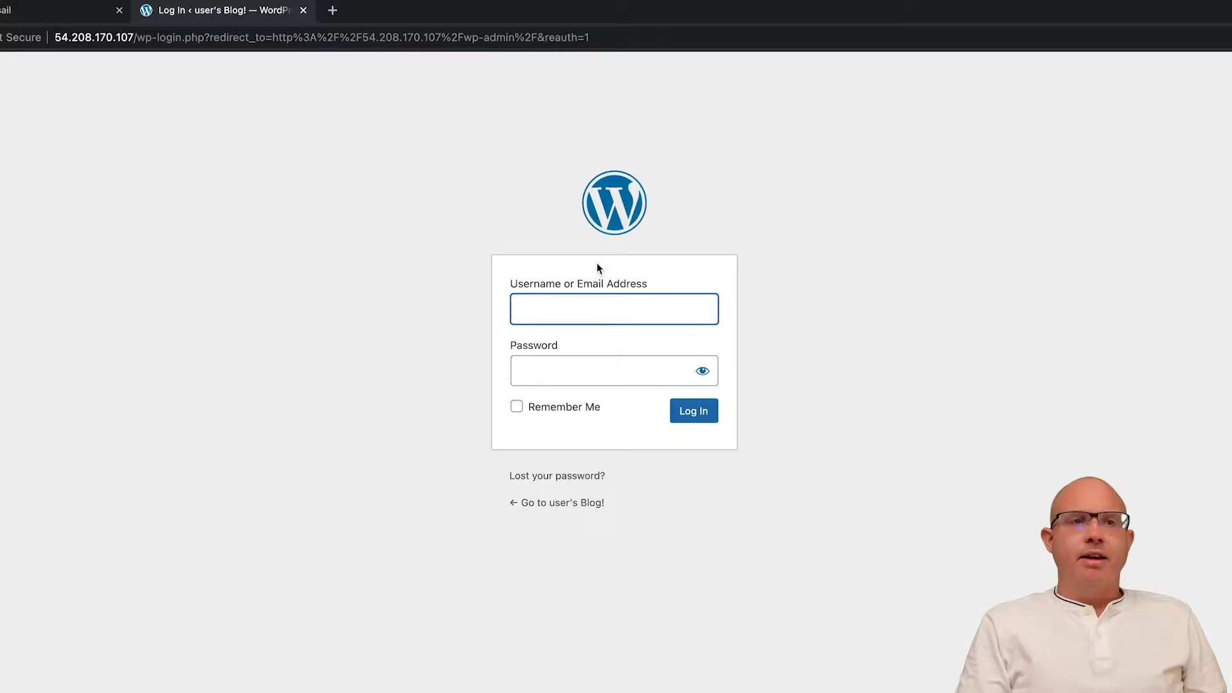
pyautogui.write('user')
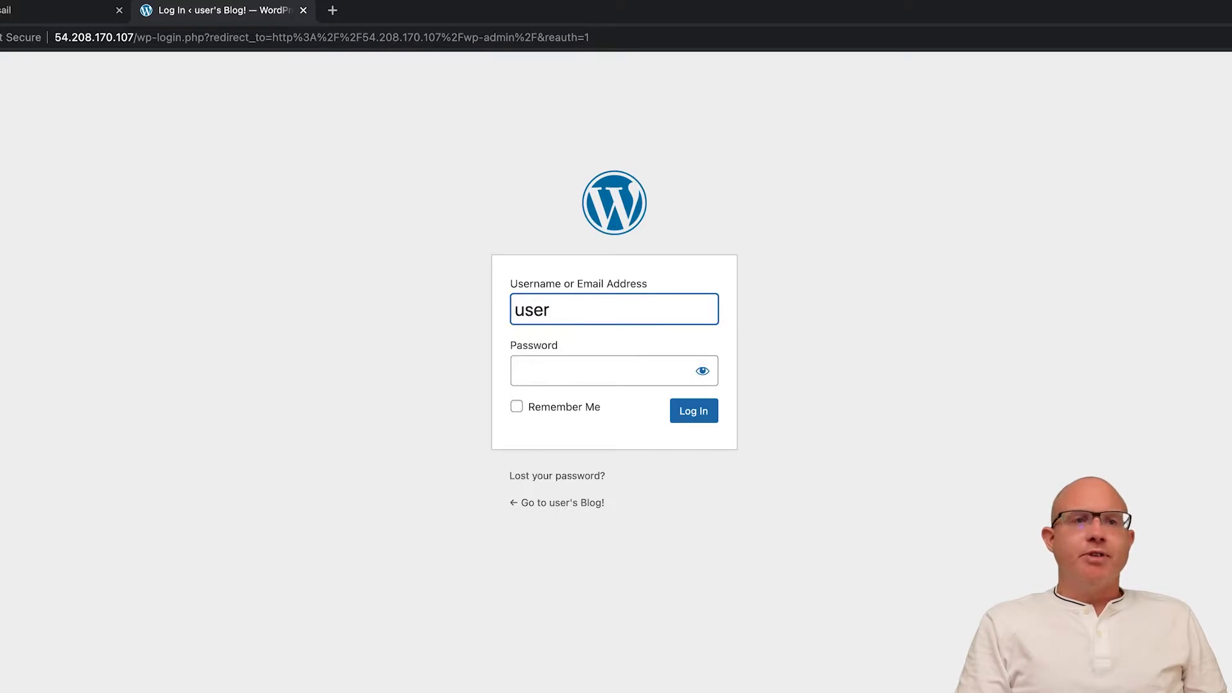
pyautogui.click(589, 376)
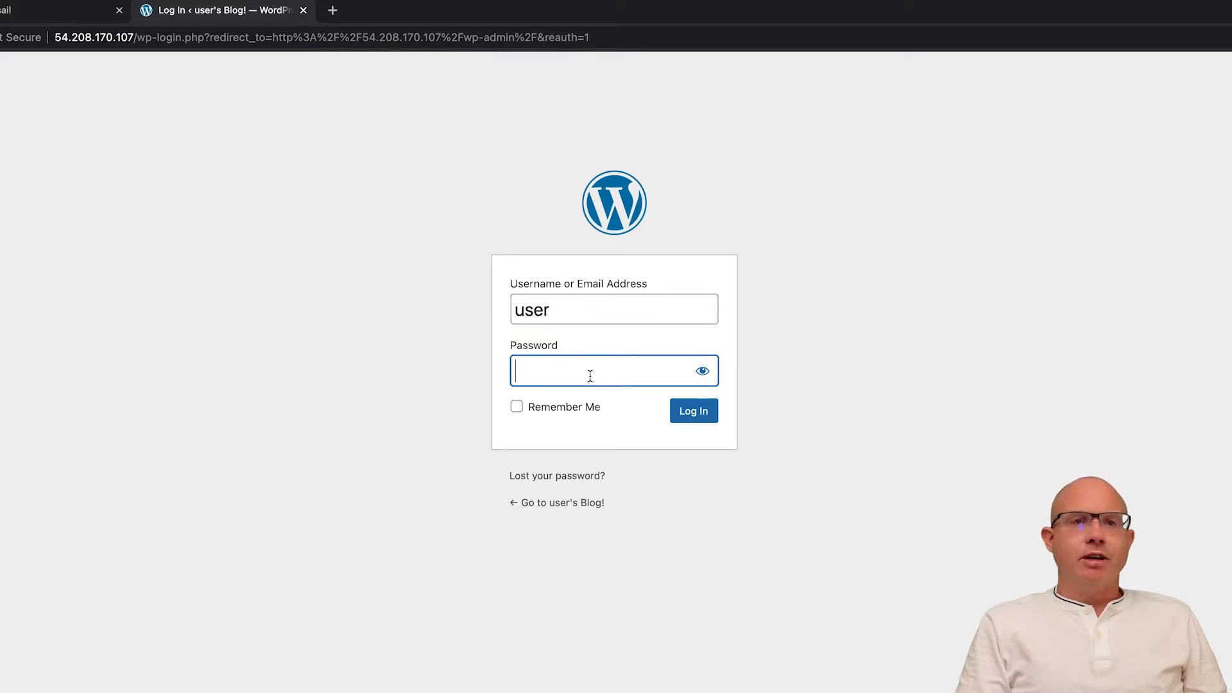
pyautogui.hotkey('ctrl', 'v')
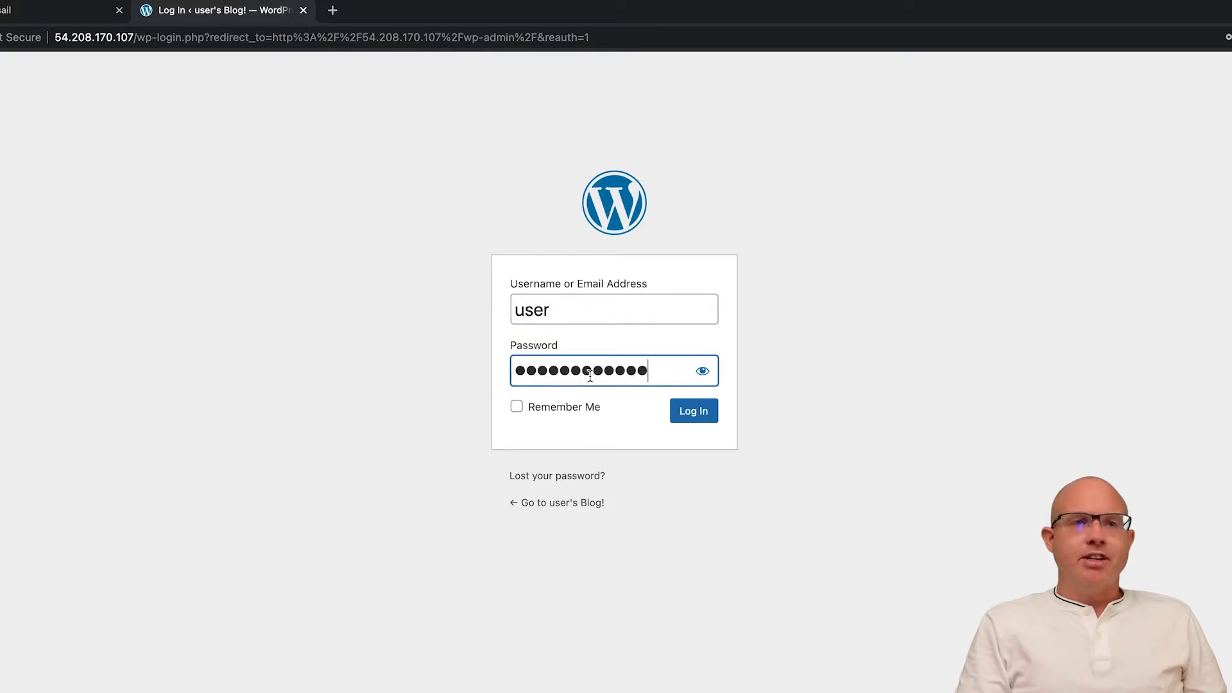
pyautogui.click(700, 418)
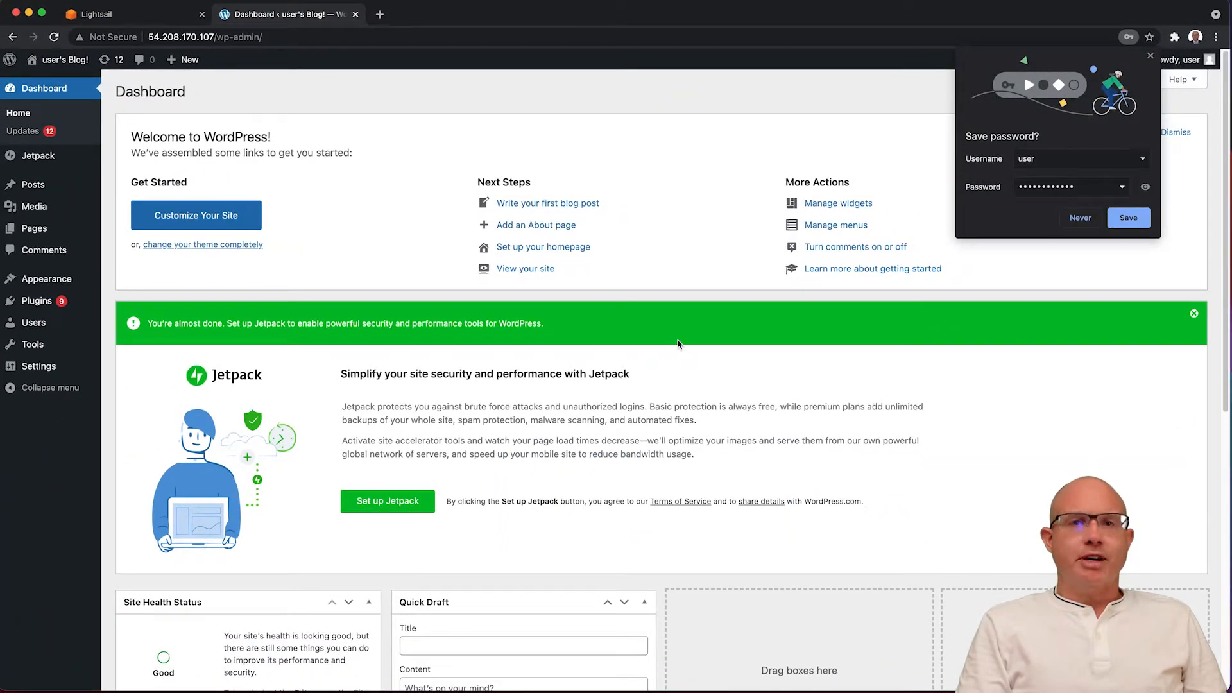
# Close the WordPress dashboard tab and inspect the thai-lifestyle.asia instance's public IPv4 address in Lightsail
pyautogui.click(356, 14)
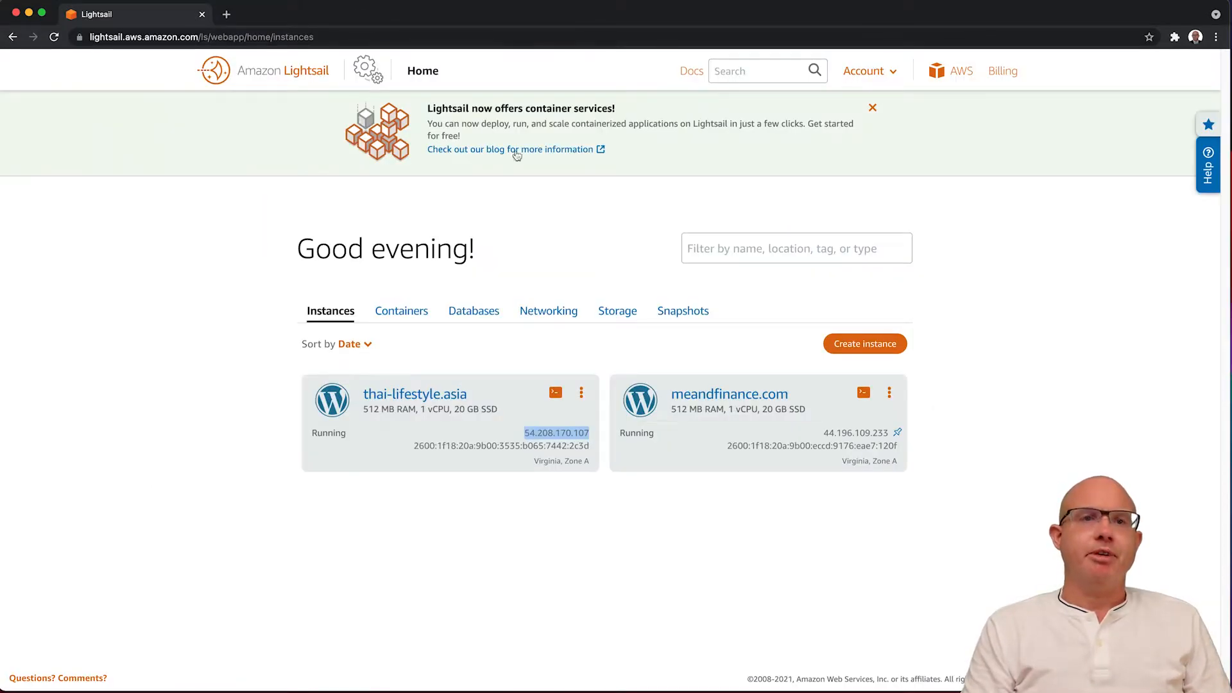
pyautogui.click(573, 211)
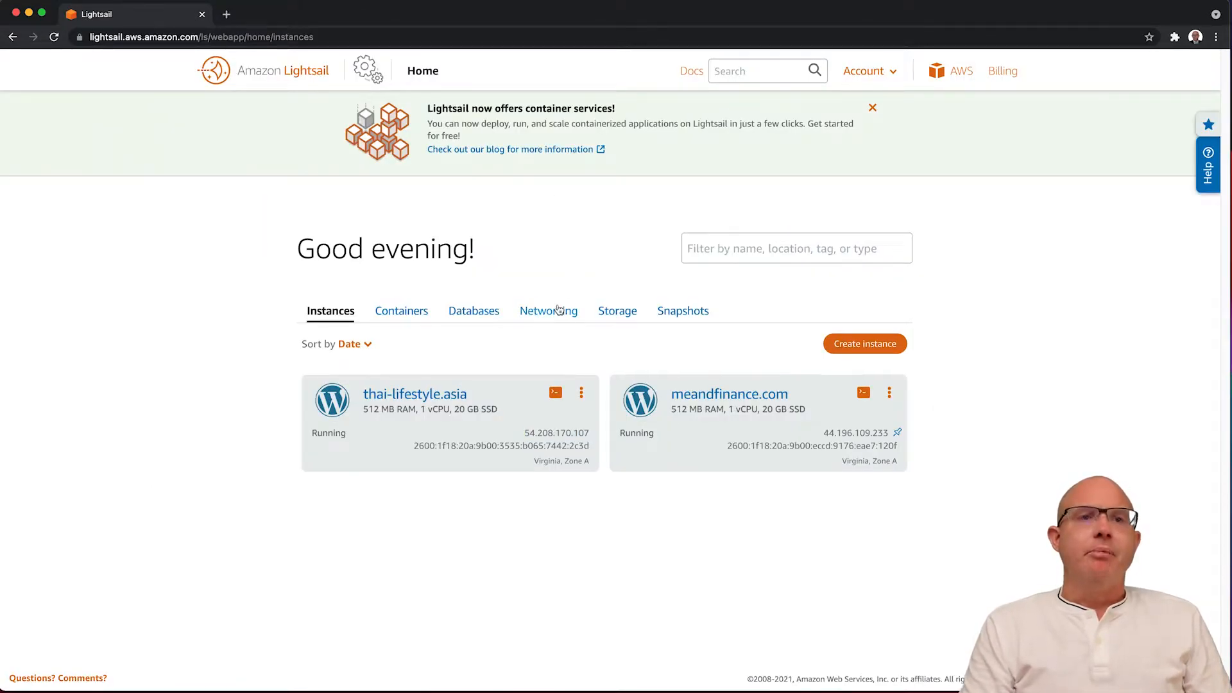
pyautogui.moveTo(527, 433); pyautogui.dragTo(589, 433)
pyautogui.click(570, 433)
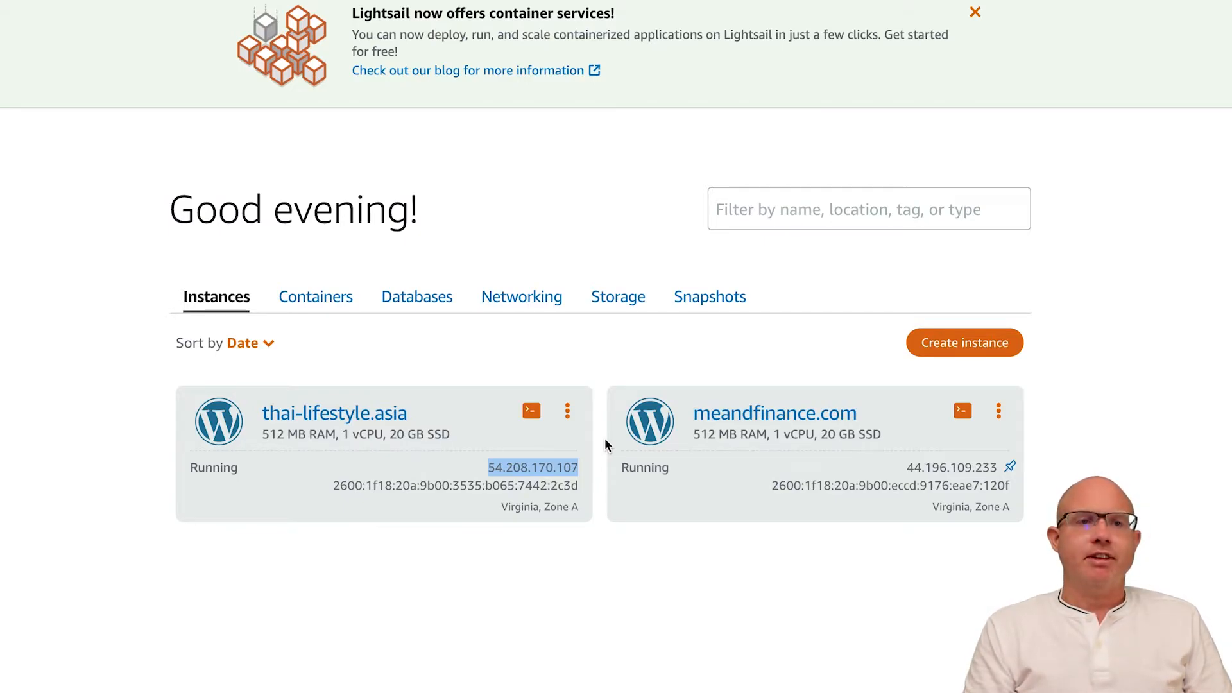
pyautogui.click(573, 347)
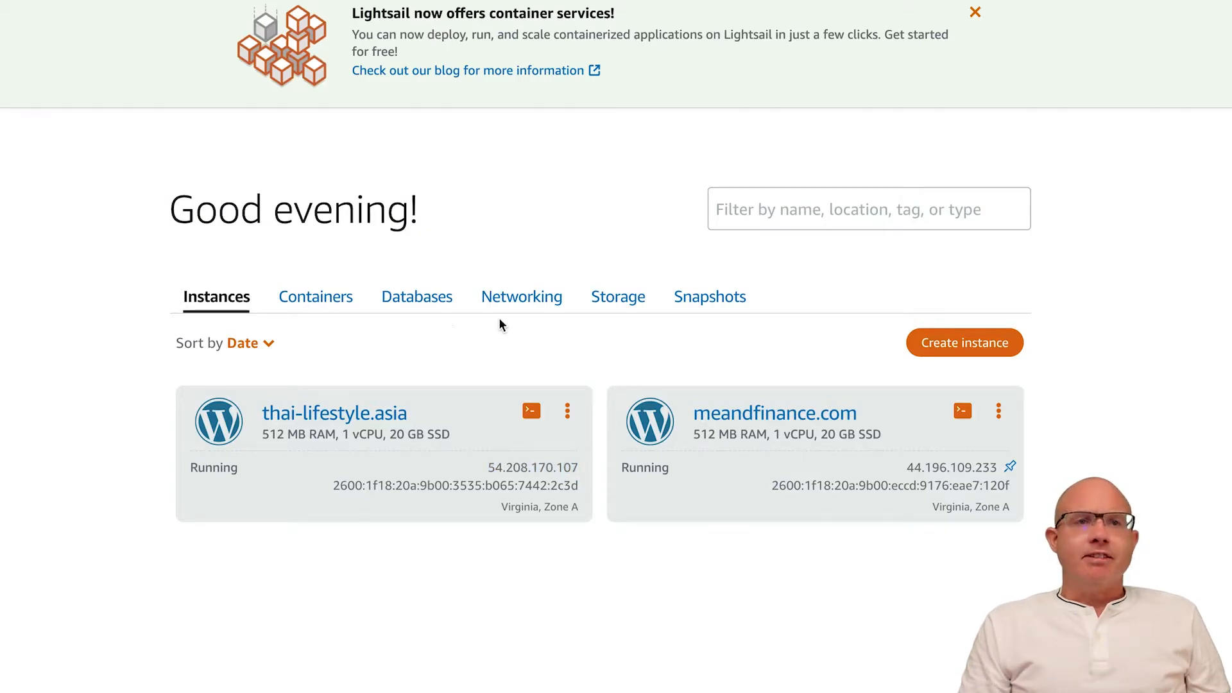
# Start creating a Lightsail static IP in the Virginia (us-east-1) region and attach it to the thai-lifestyle.asia instance
pyautogui.click(526, 302)
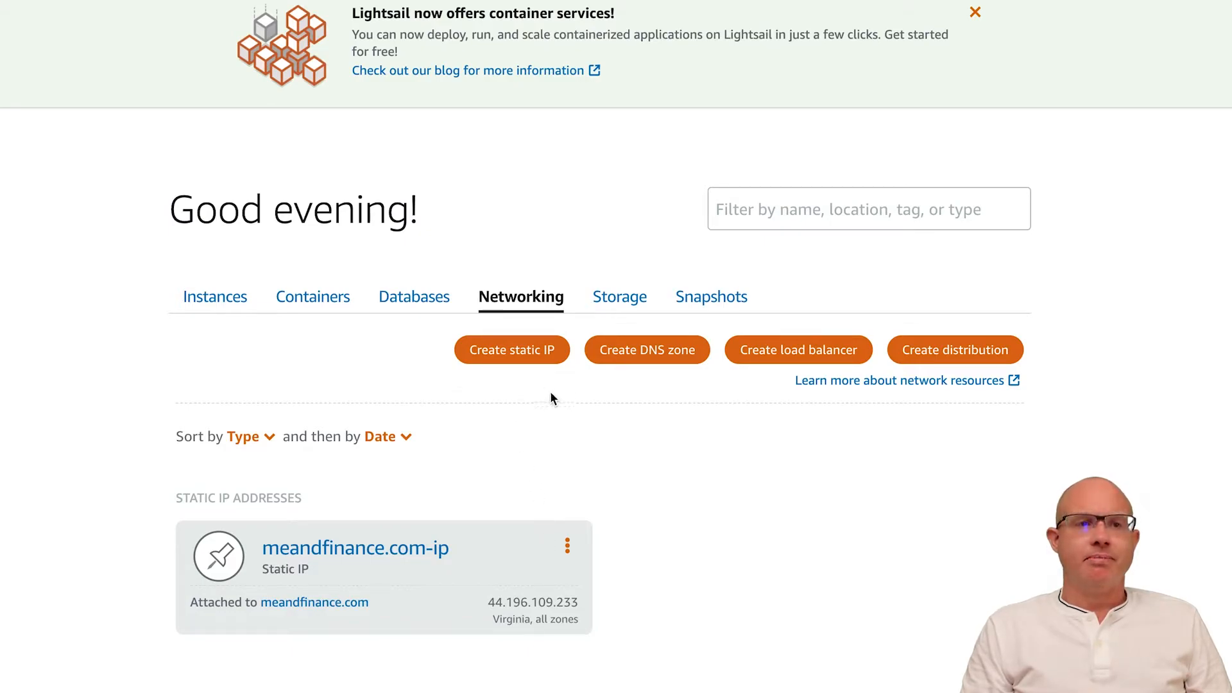
pyautogui.click(535, 356)
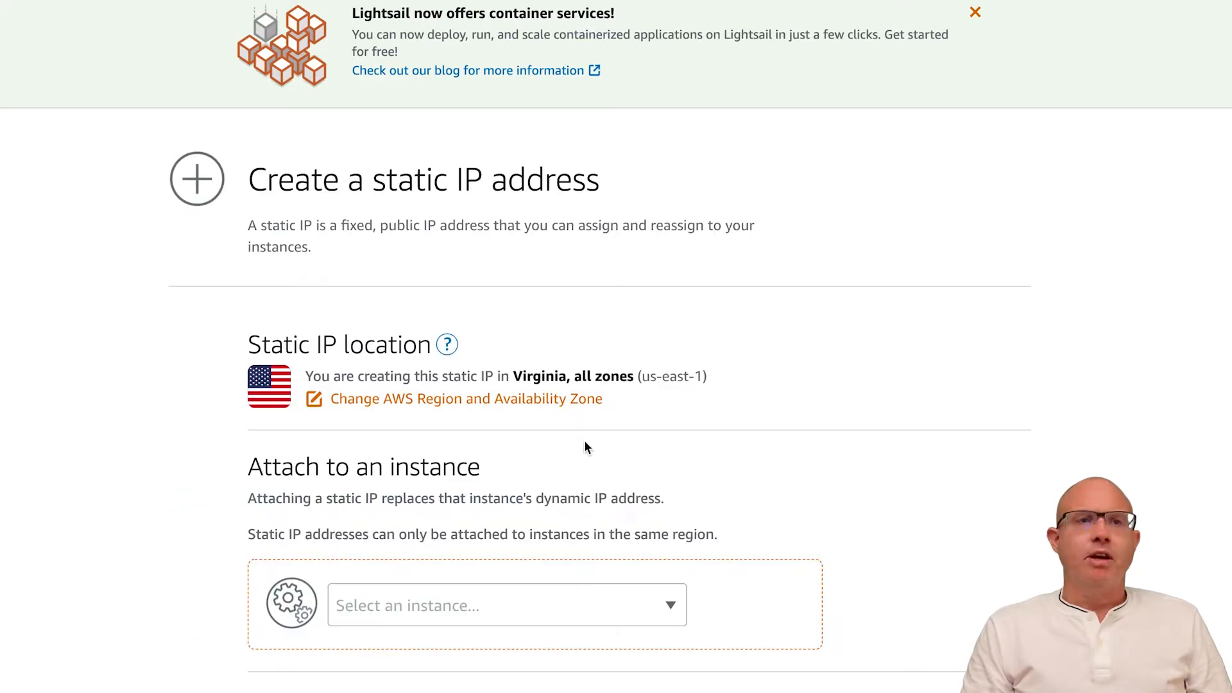
pyautogui.moveTo(518, 371); pyautogui.dragTo(666, 370)
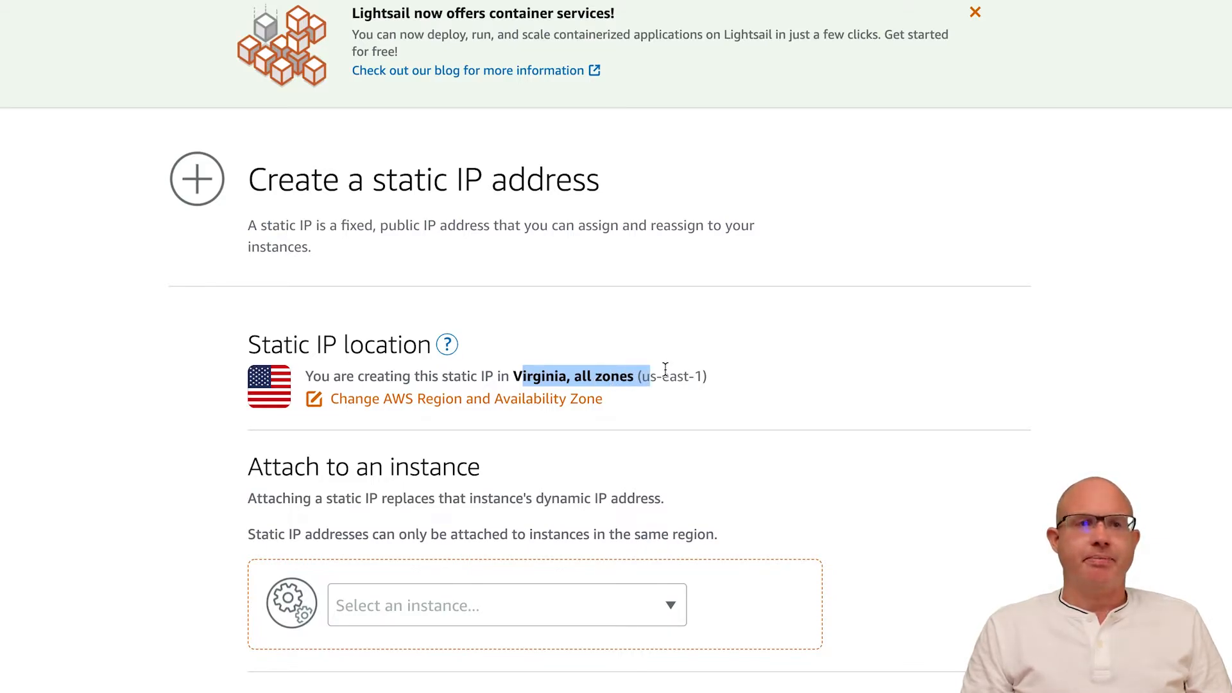
pyautogui.moveTo(665, 370); pyautogui.dragTo(714, 371)
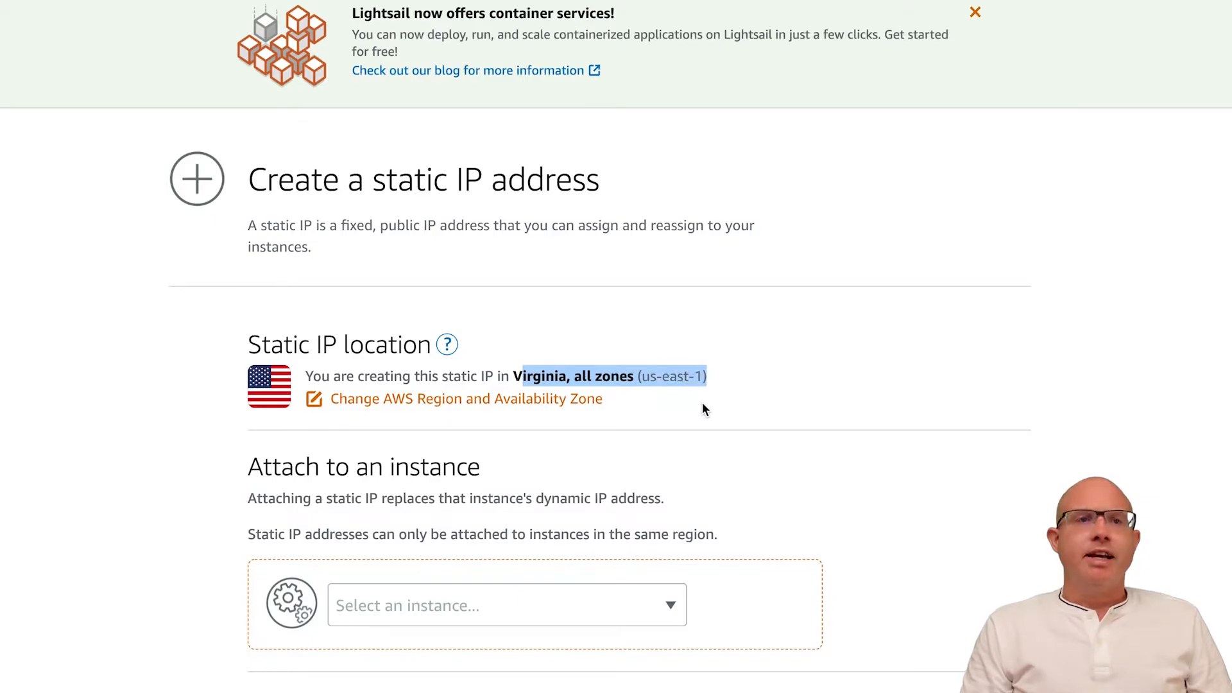
pyautogui.click(670, 605)
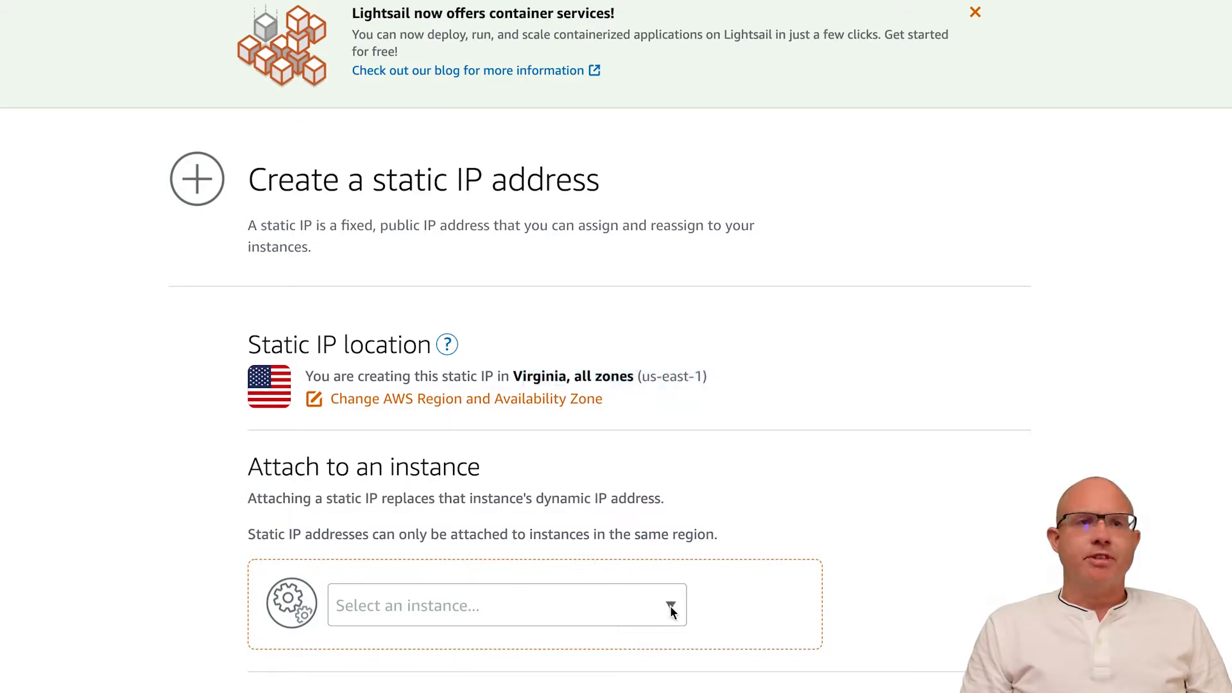
pyautogui.click(610, 644)
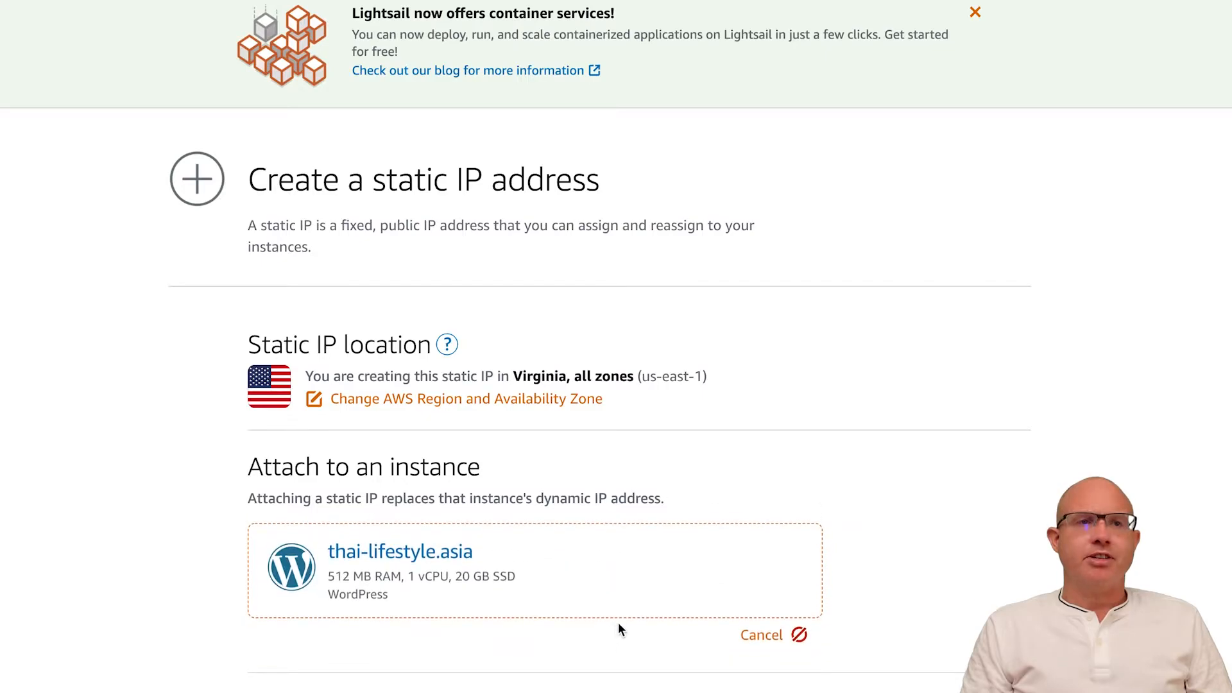
# Name the static IP thai-lifestyle.asia-ip and create it
pyautogui.scroll(-2, 788, 663)
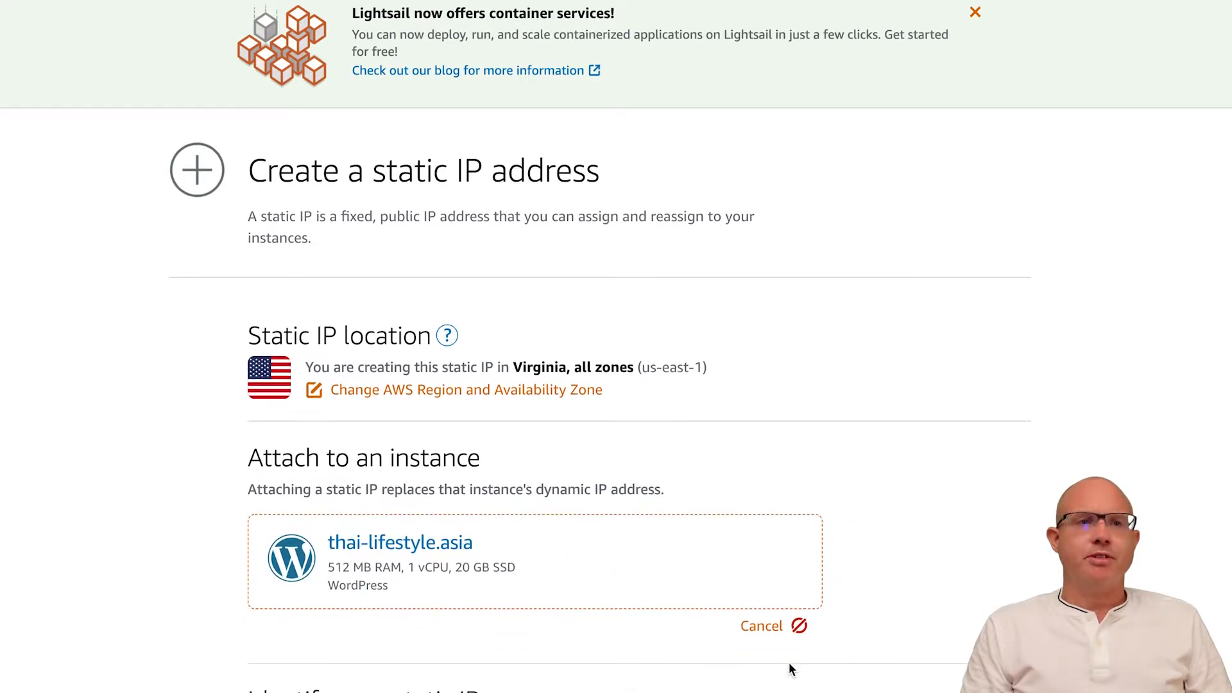
pyautogui.tripleClick(509, 648)
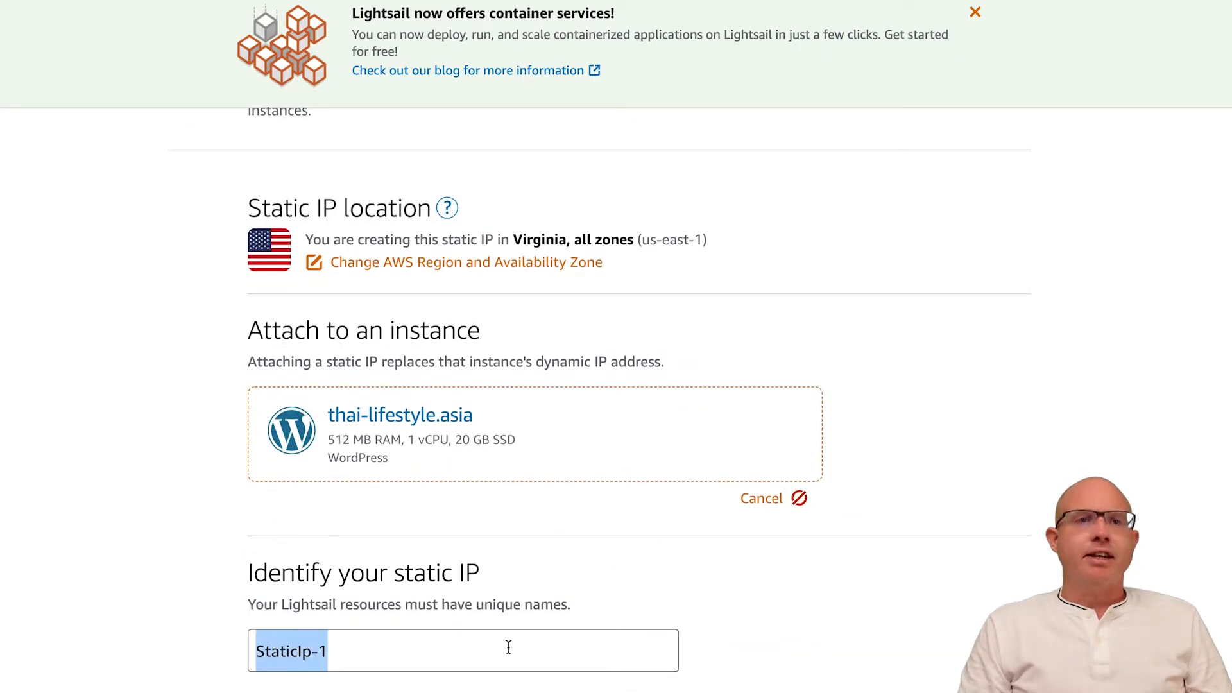
pyautogui.write('thai-')
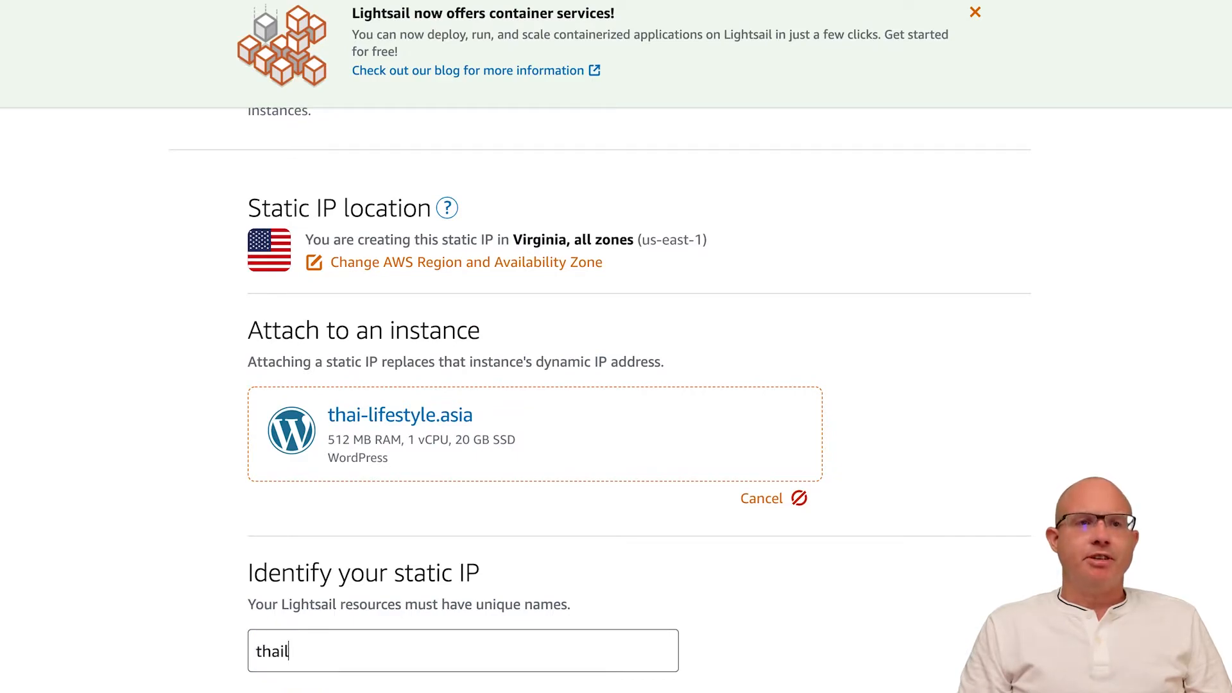
pyautogui.press('BackSpace')
pyautogui.write('-l')
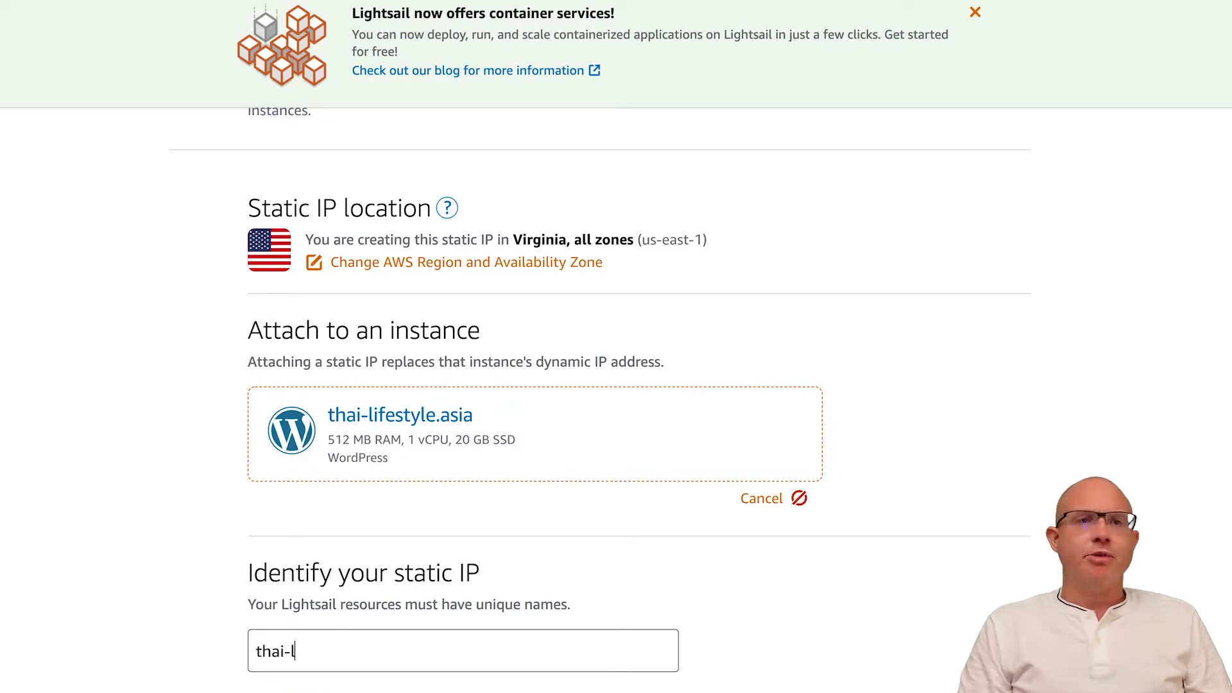
pyautogui.write('ifestyle.asia-ip')
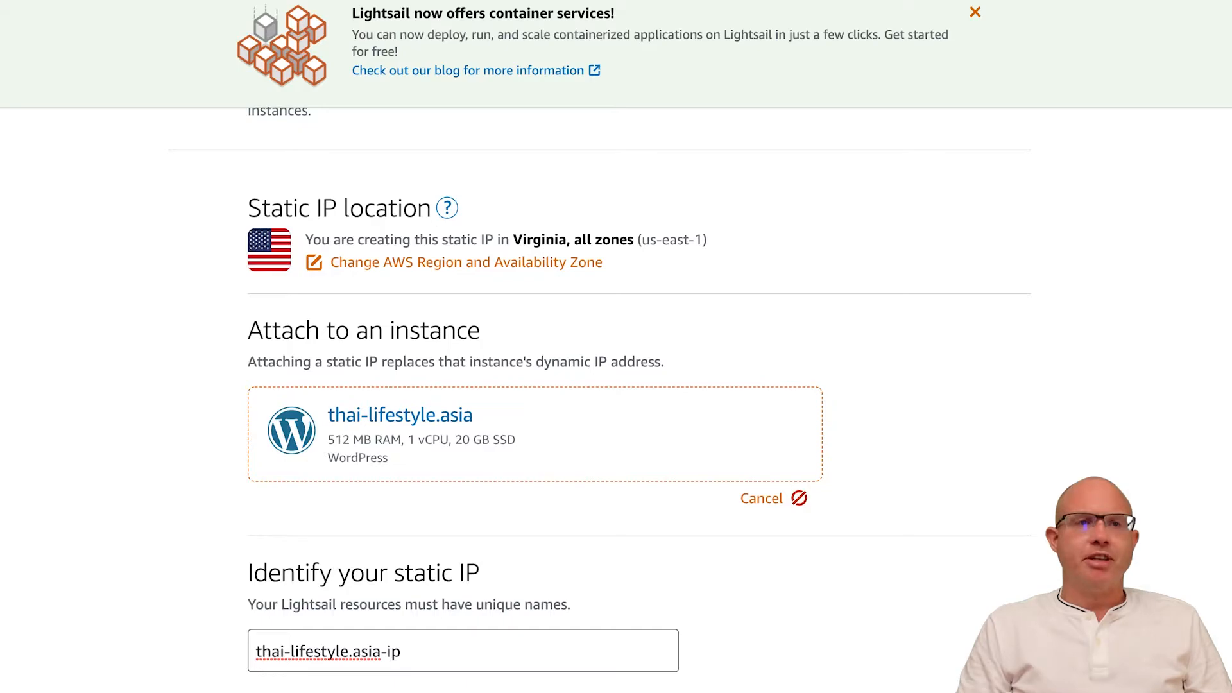
pyautogui.scroll(-3, 918, 557)
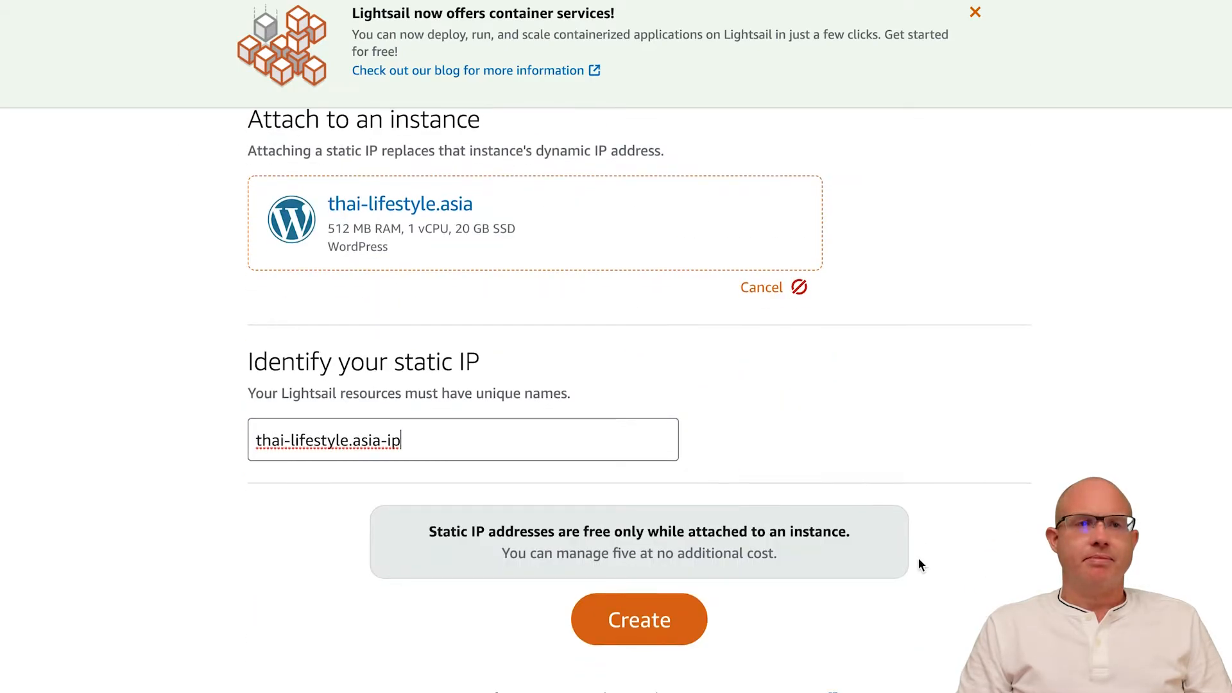
pyautogui.click(647, 622)
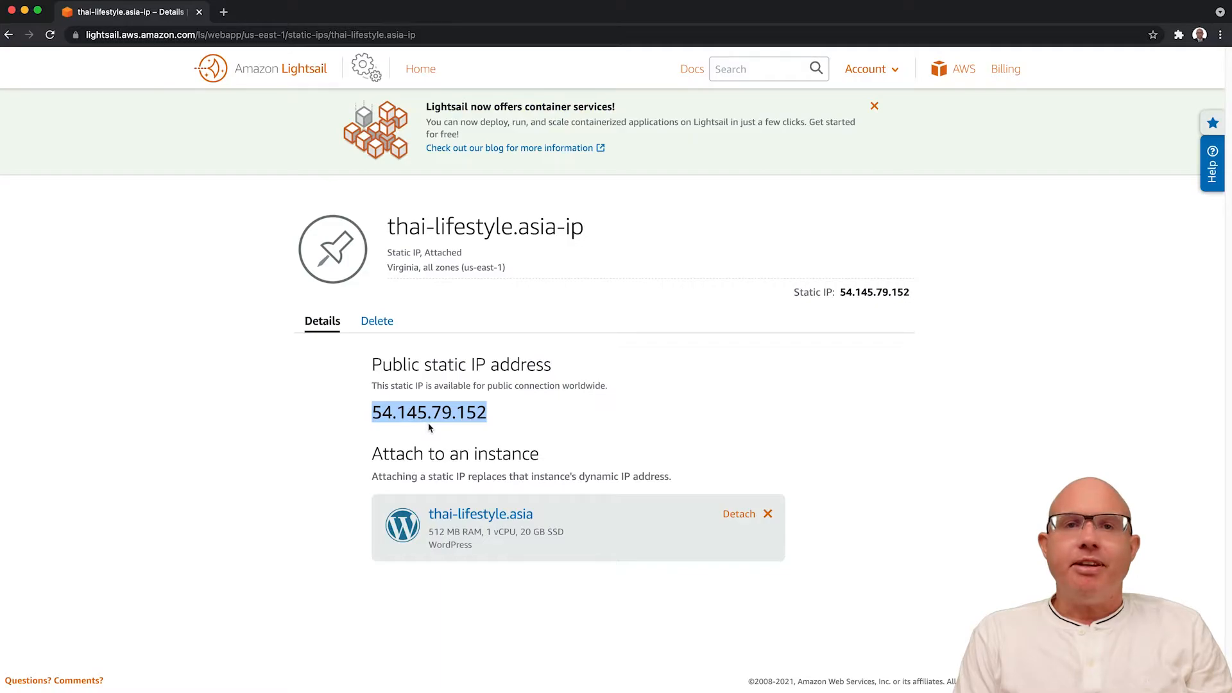
# Open the new static IP address 54.145.79.152 in a new browser tab
pyautogui.click(225, 12)
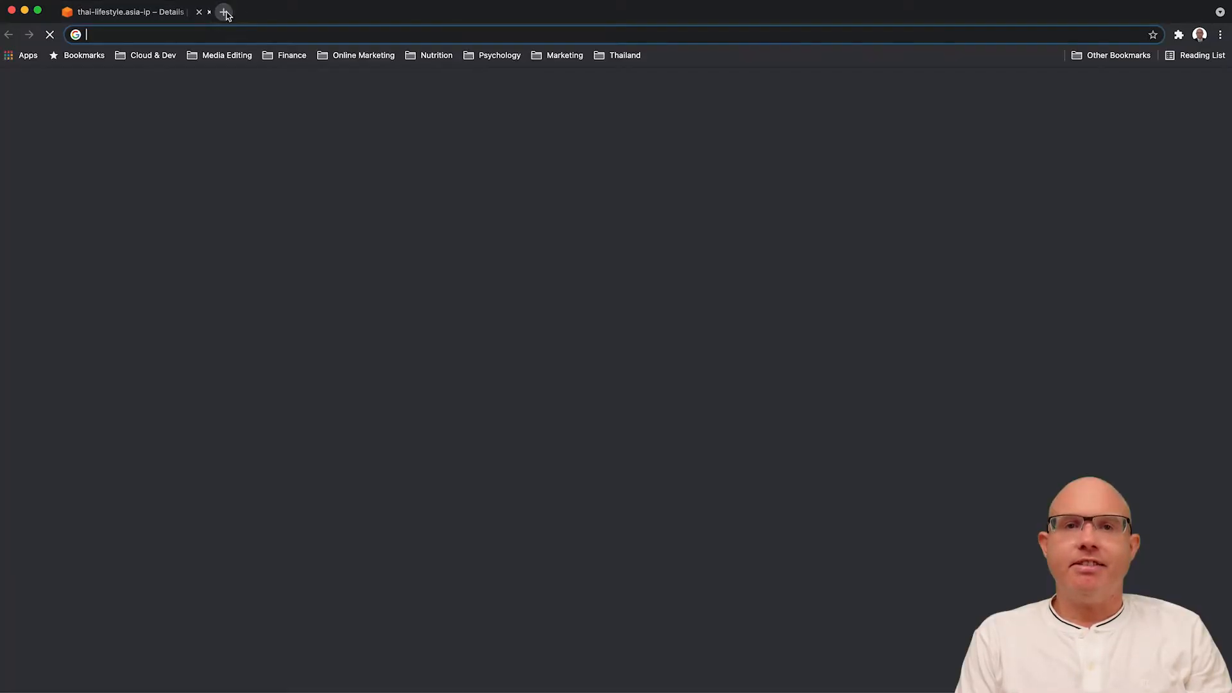
pyautogui.write('54.145.79.152')
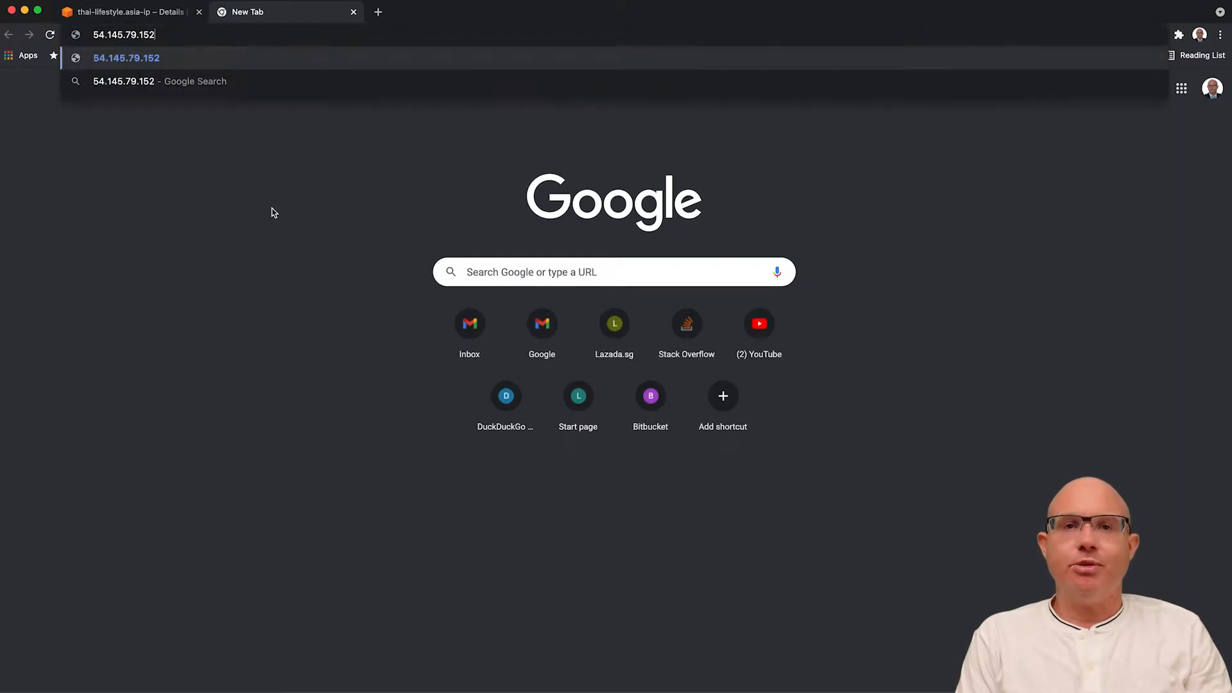
pyautogui.press('Return')
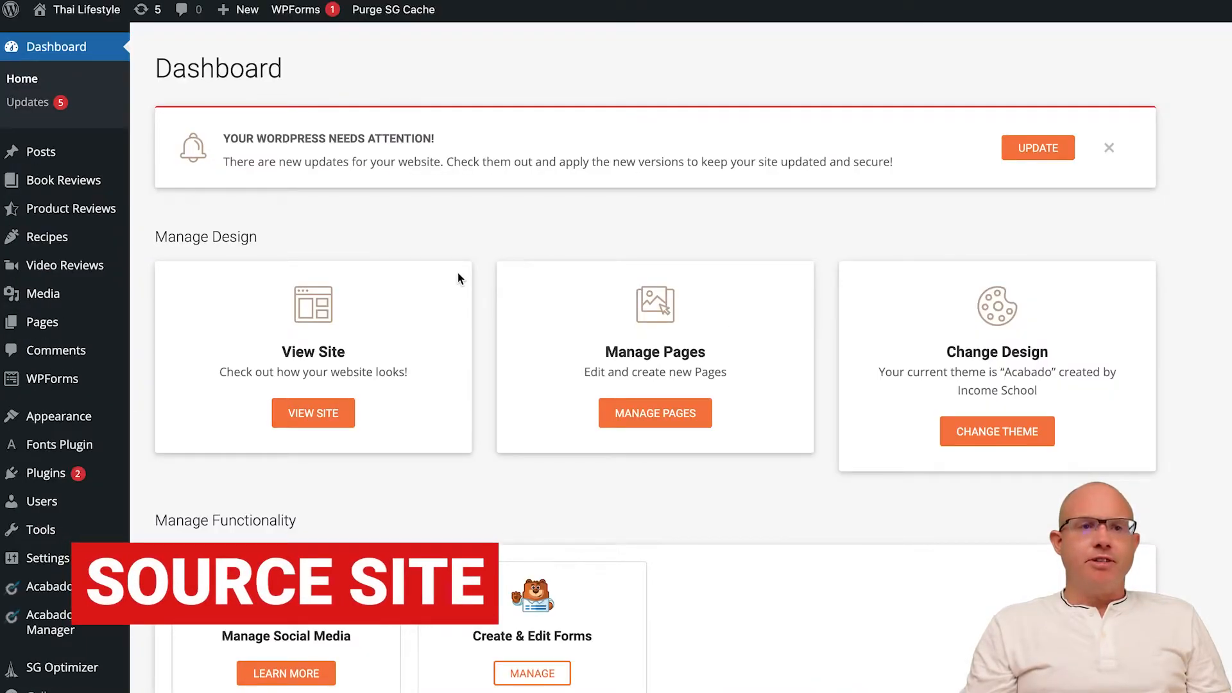
# Search the source site's plugin directory for wpvivid backup, then install and activate the WPvivid Backup and Migration plugin
pyautogui.click(64, 475)
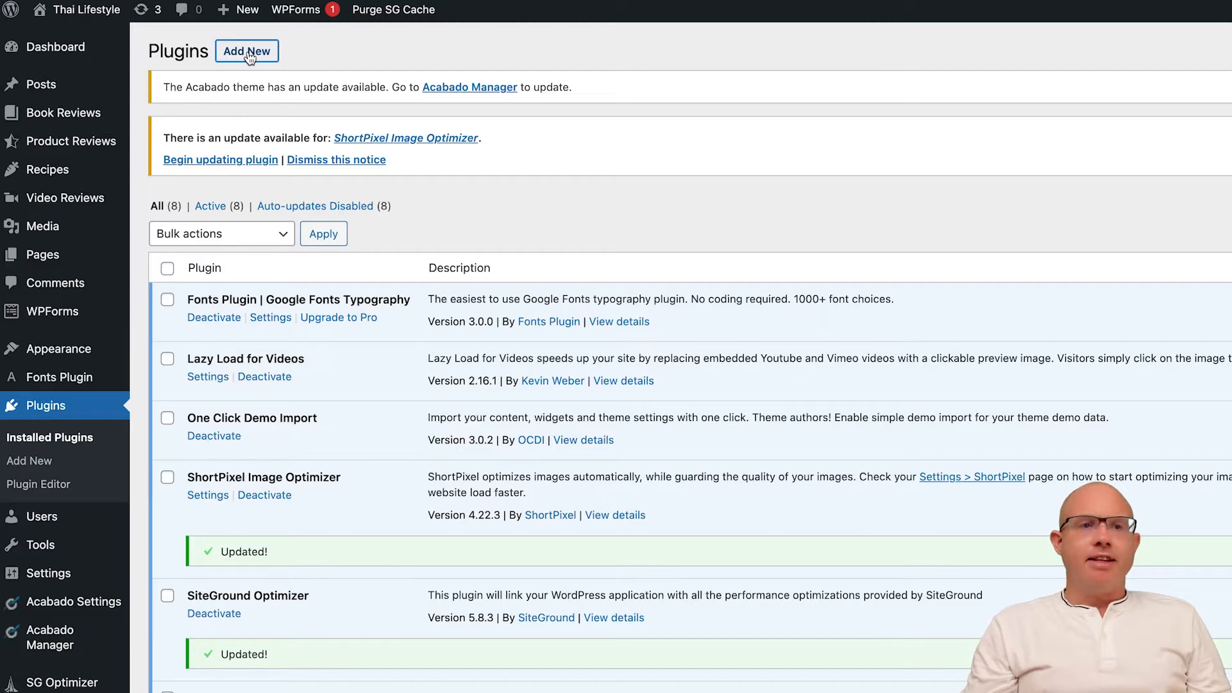
pyautogui.click(247, 52)
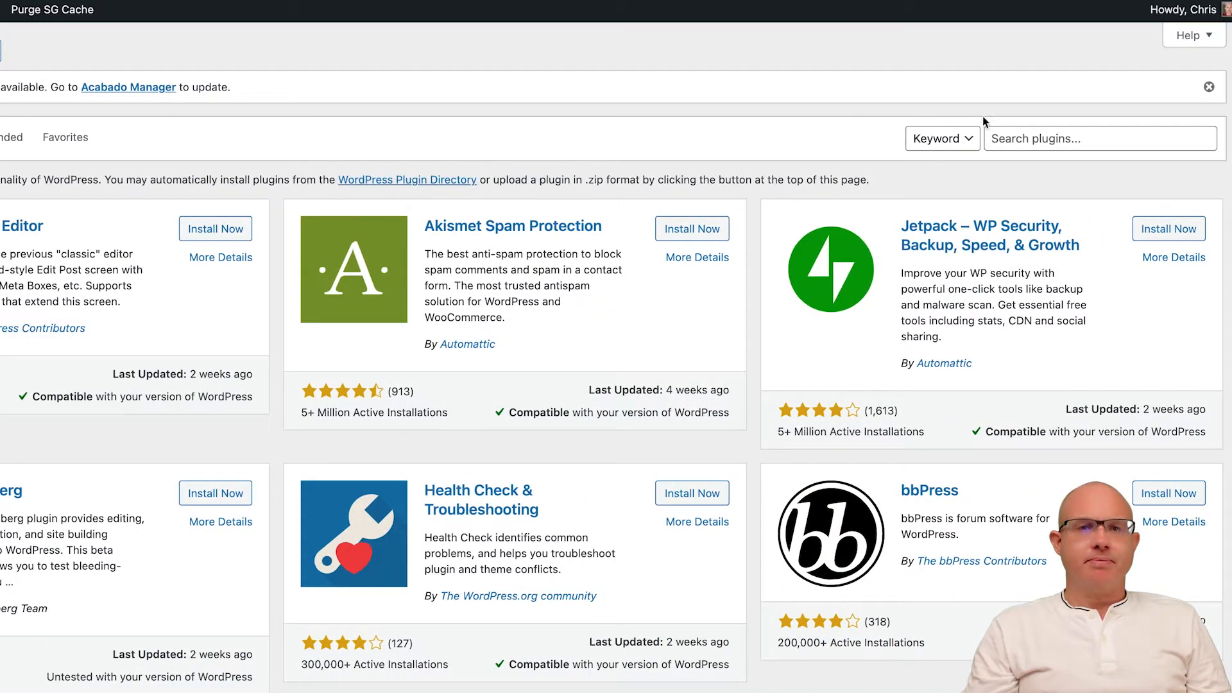
pyautogui.click(1011, 138)
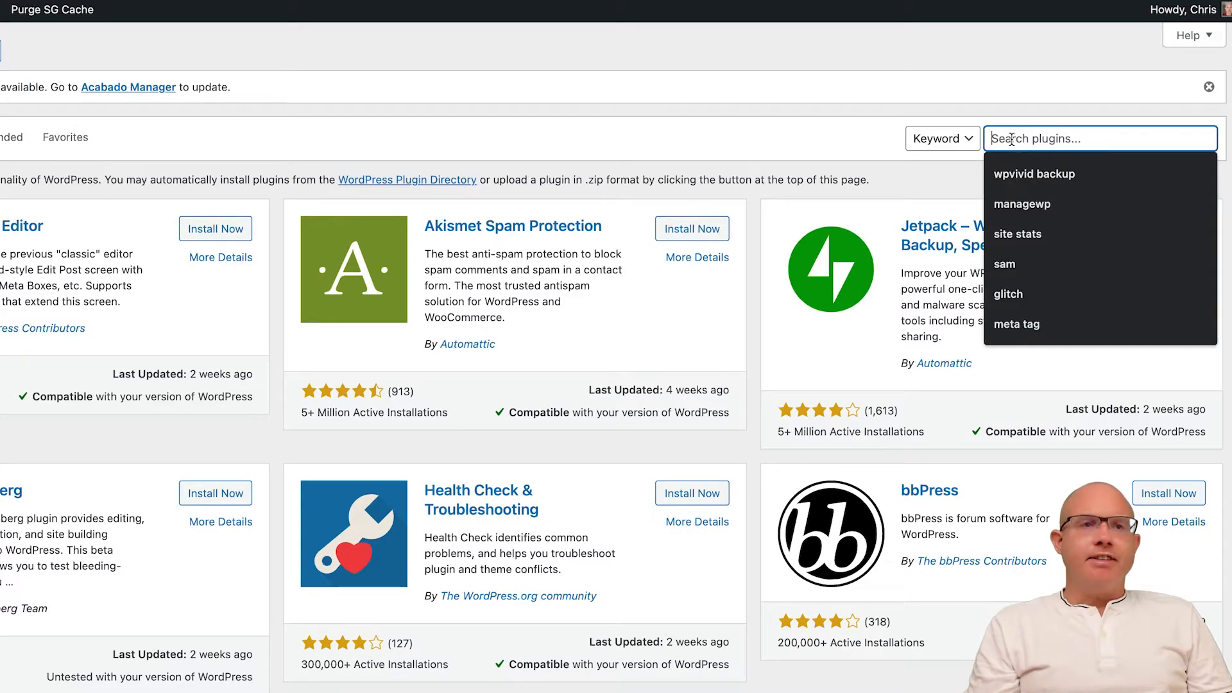
pyautogui.click(1021, 174)
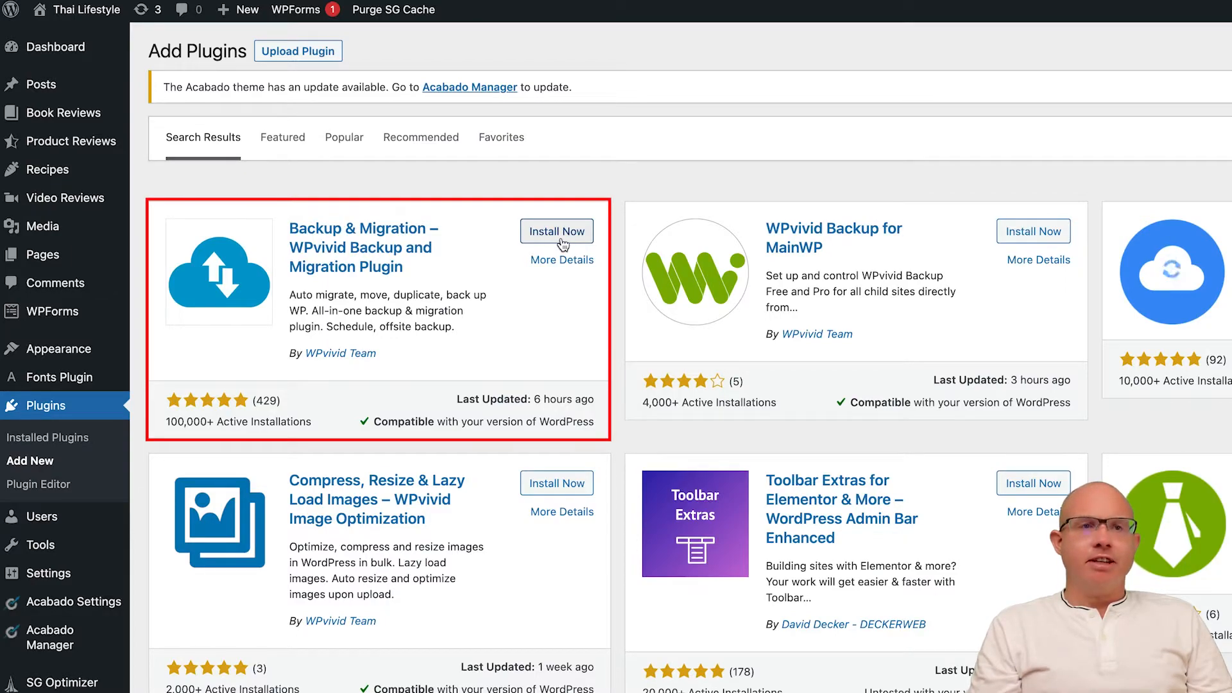
pyautogui.click(556, 247)
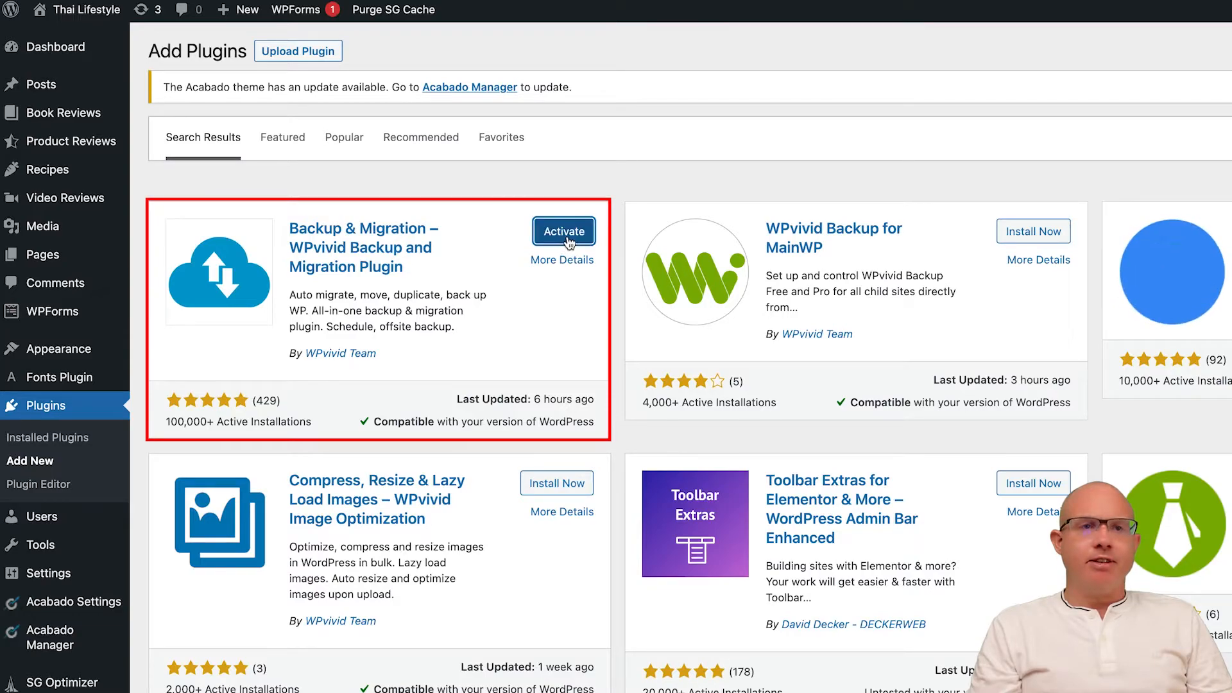
pyautogui.click(562, 239)
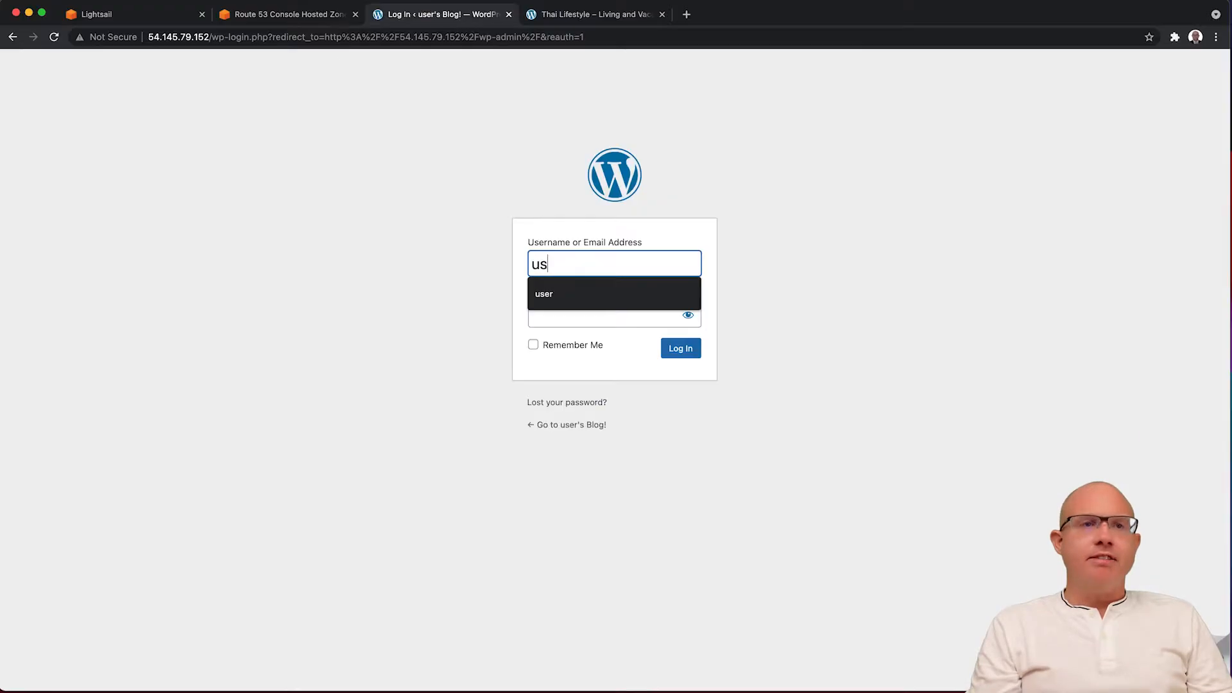
# Log in to the target site's WordPress admin at 54.145.79.152 as user with the account password and open its installed plugins list
pyautogui.write('r')
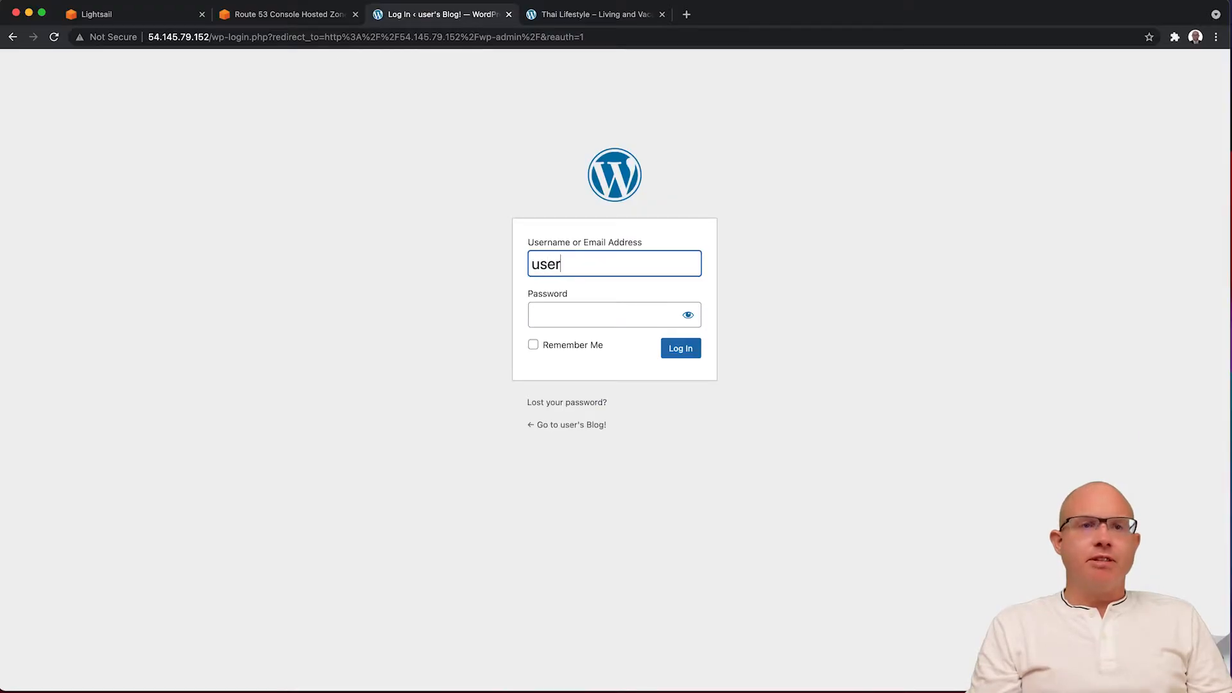
pyautogui.click(561, 309)
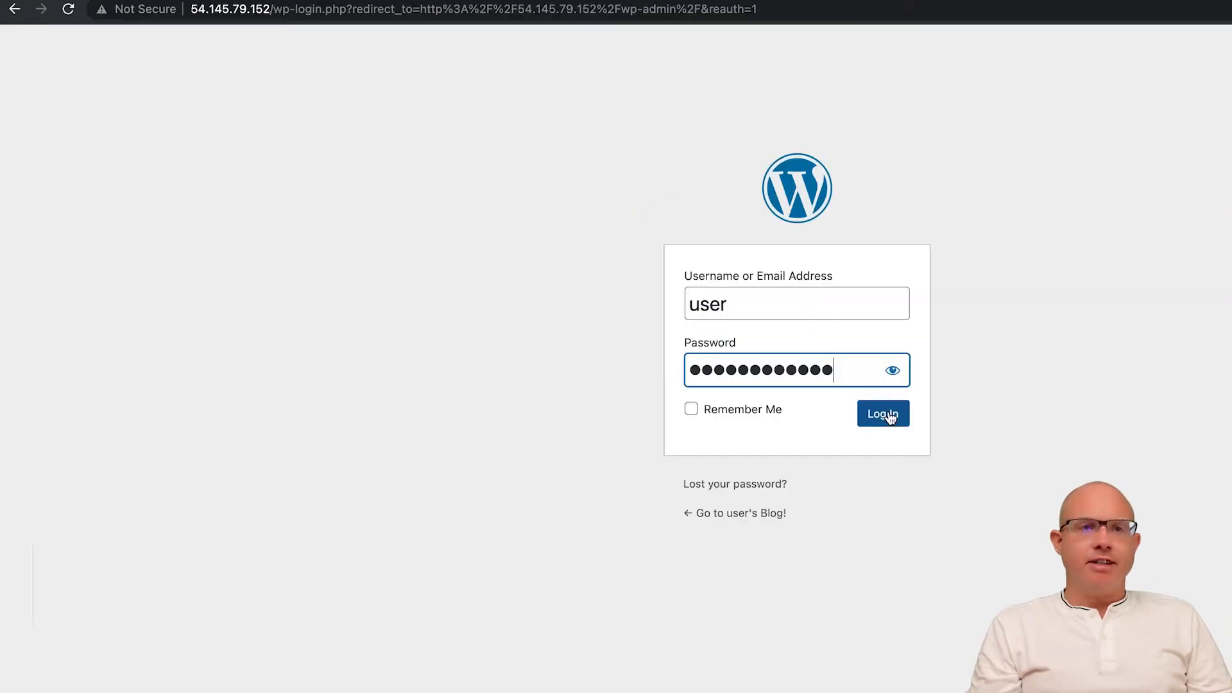
pyautogui.click(684, 352)
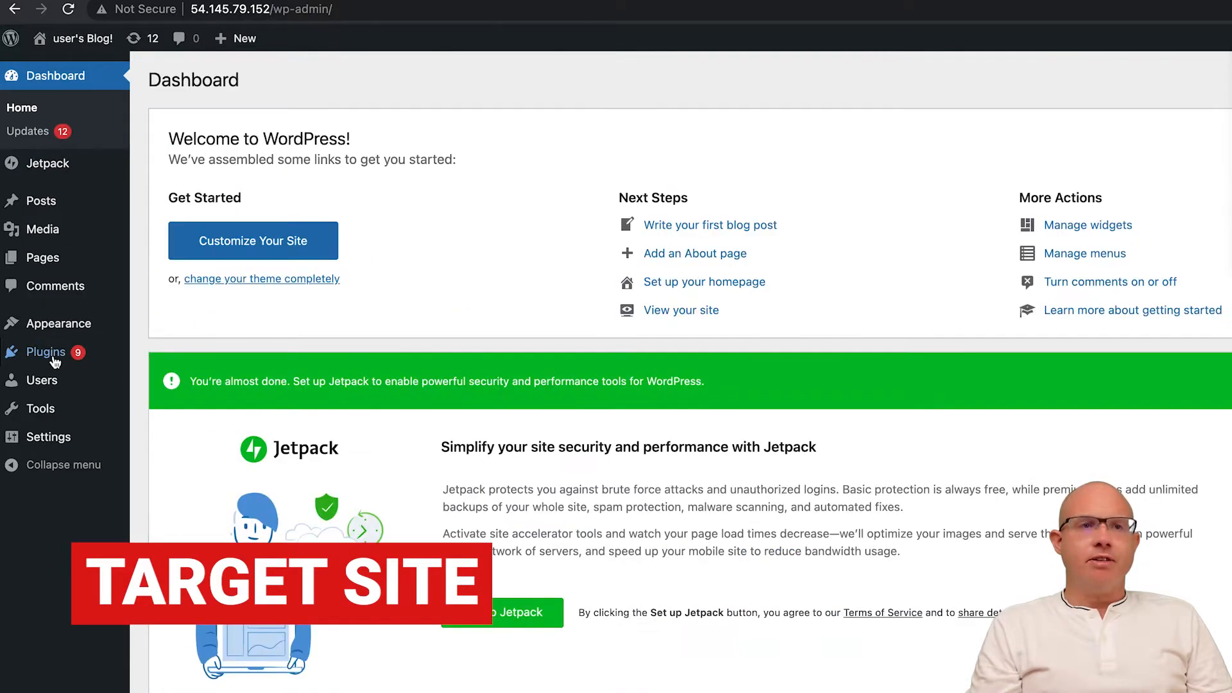
pyautogui.click(54, 359)
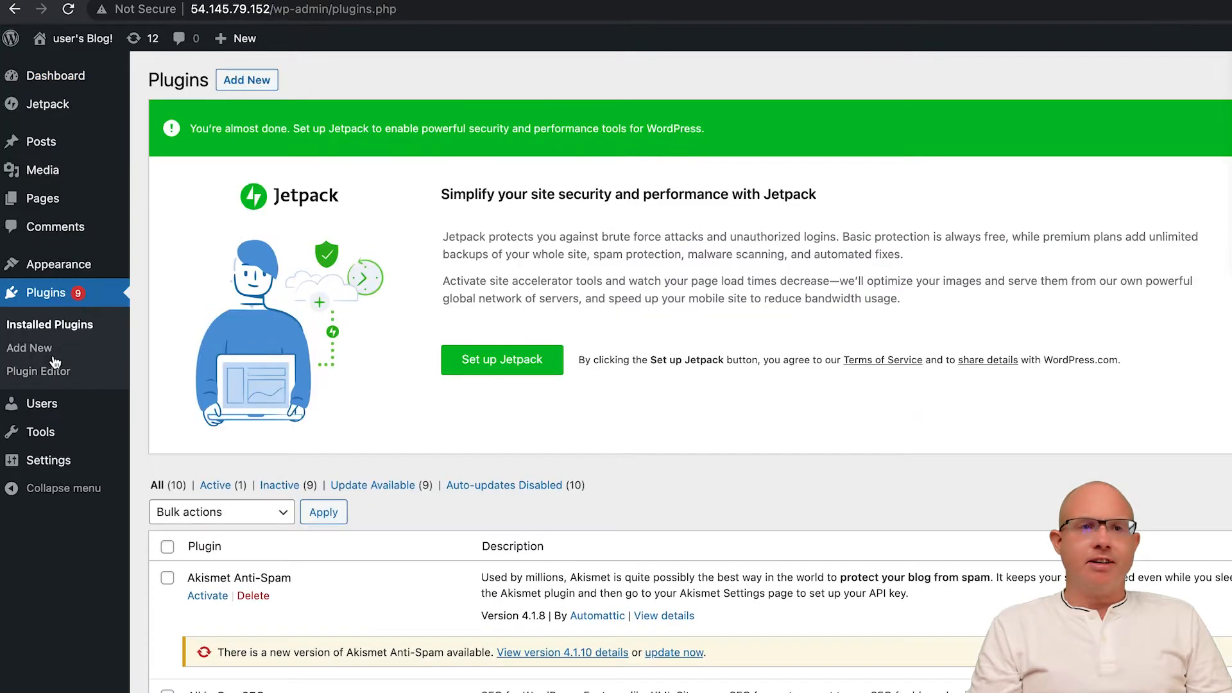
# Search the target site's plugin directory for wpvivid backup, then install and activate the WPvivid Backup and Migration Plugin
pyautogui.click(246, 81)
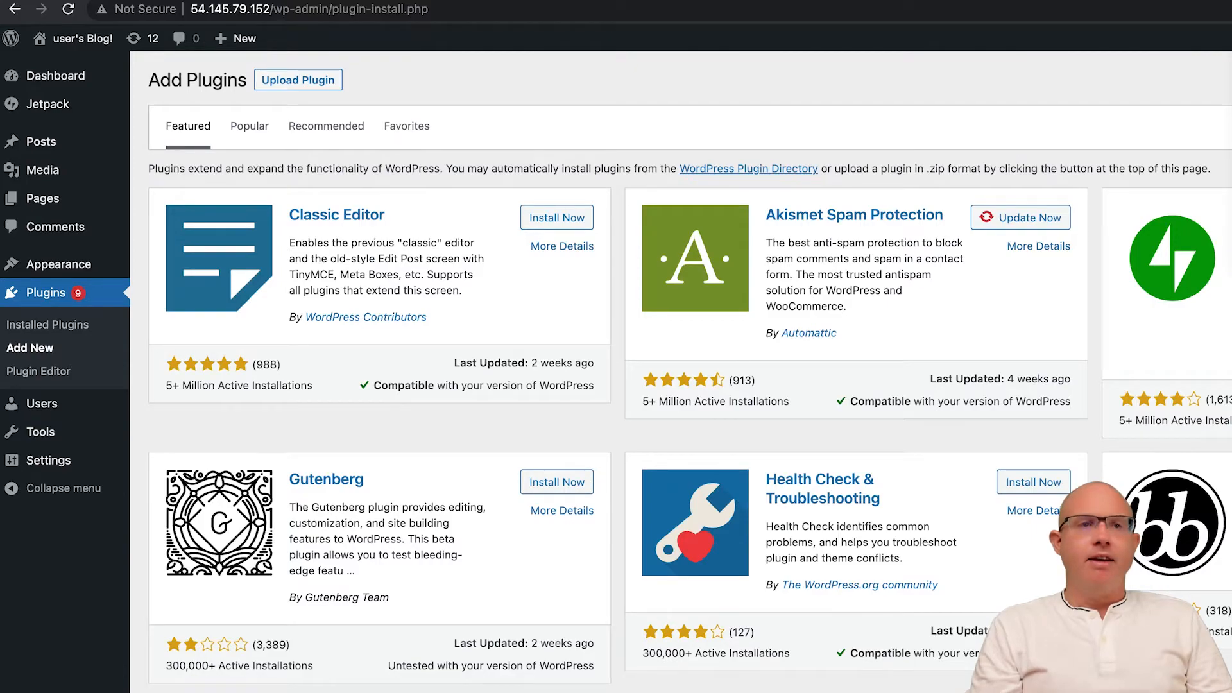
pyautogui.write('wpvivi')
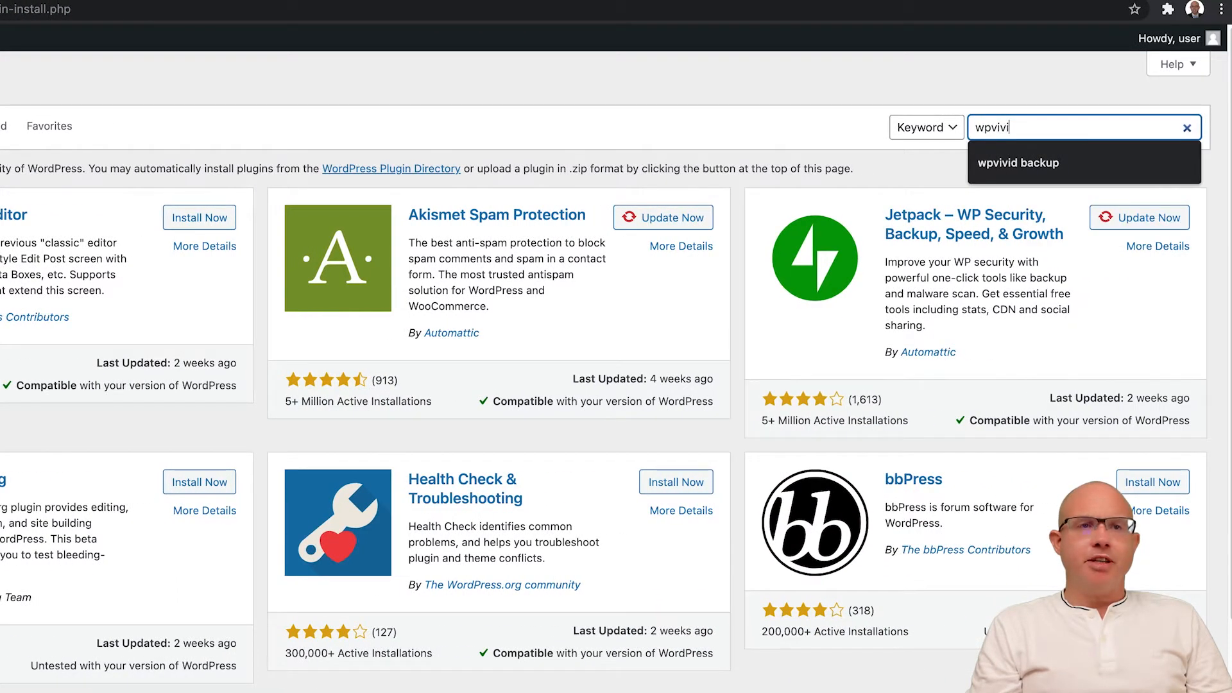
pyautogui.write('d backup')
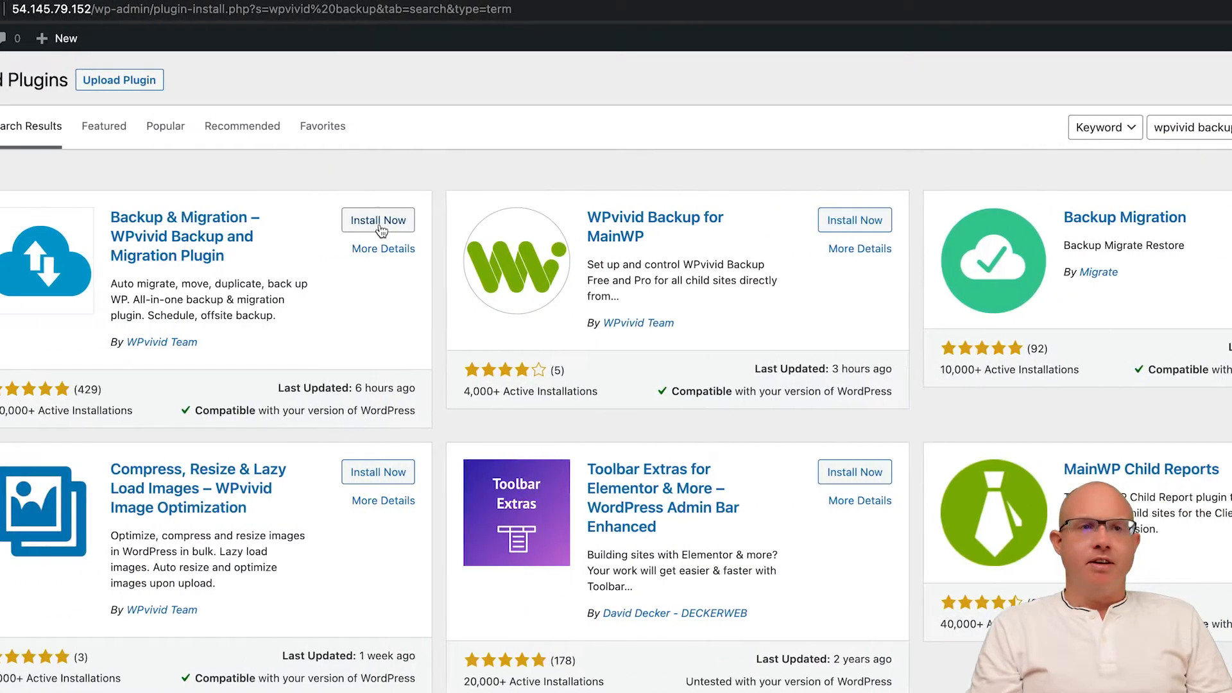
pyautogui.click(560, 230)
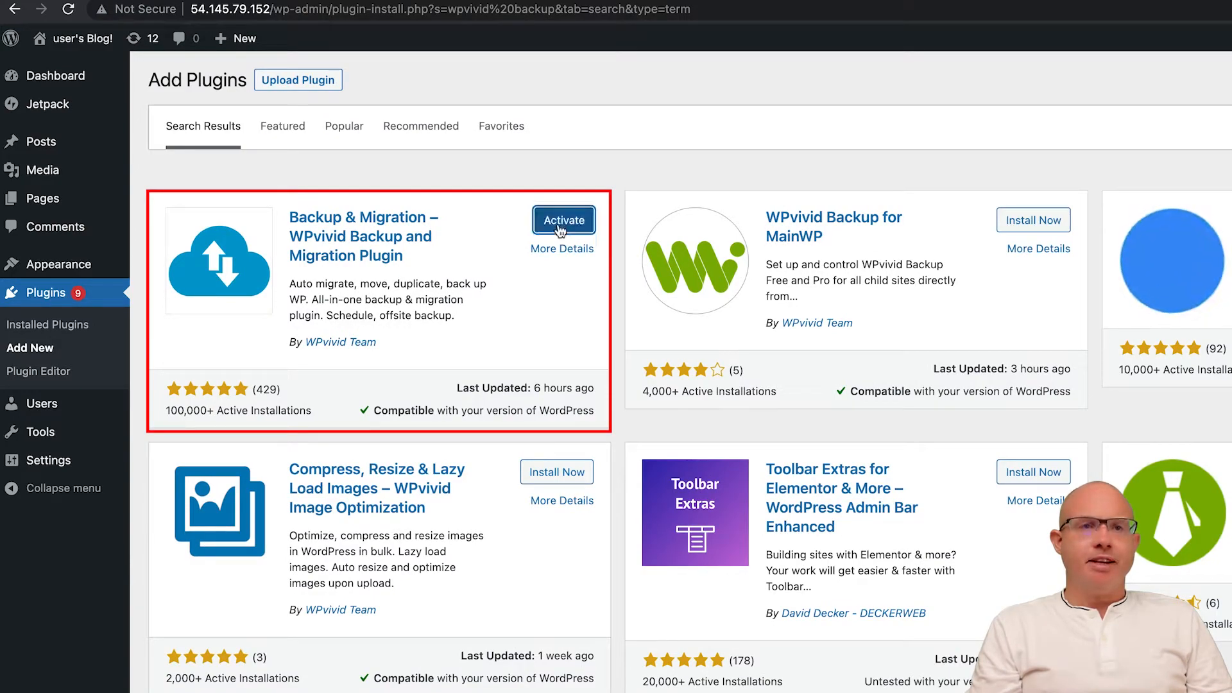
pyautogui.click(563, 222)
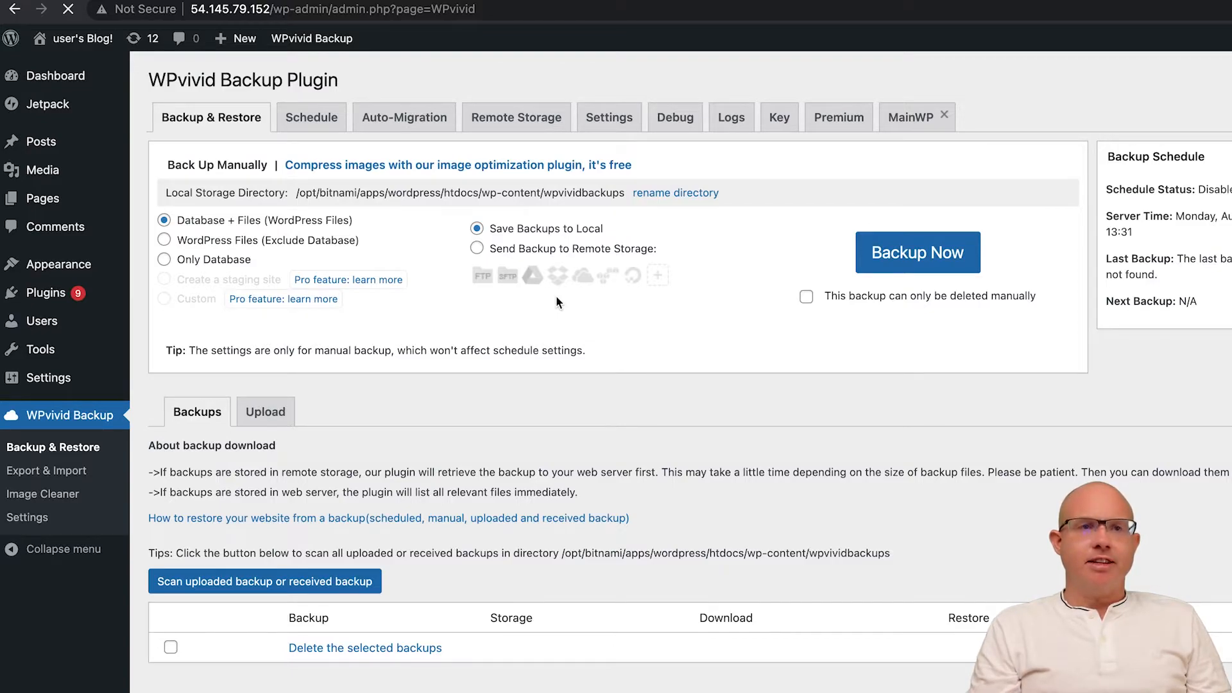
# Generate a WPvivid site key on the target site that expires in 2 hours and copy it
pyautogui.click(779, 117)
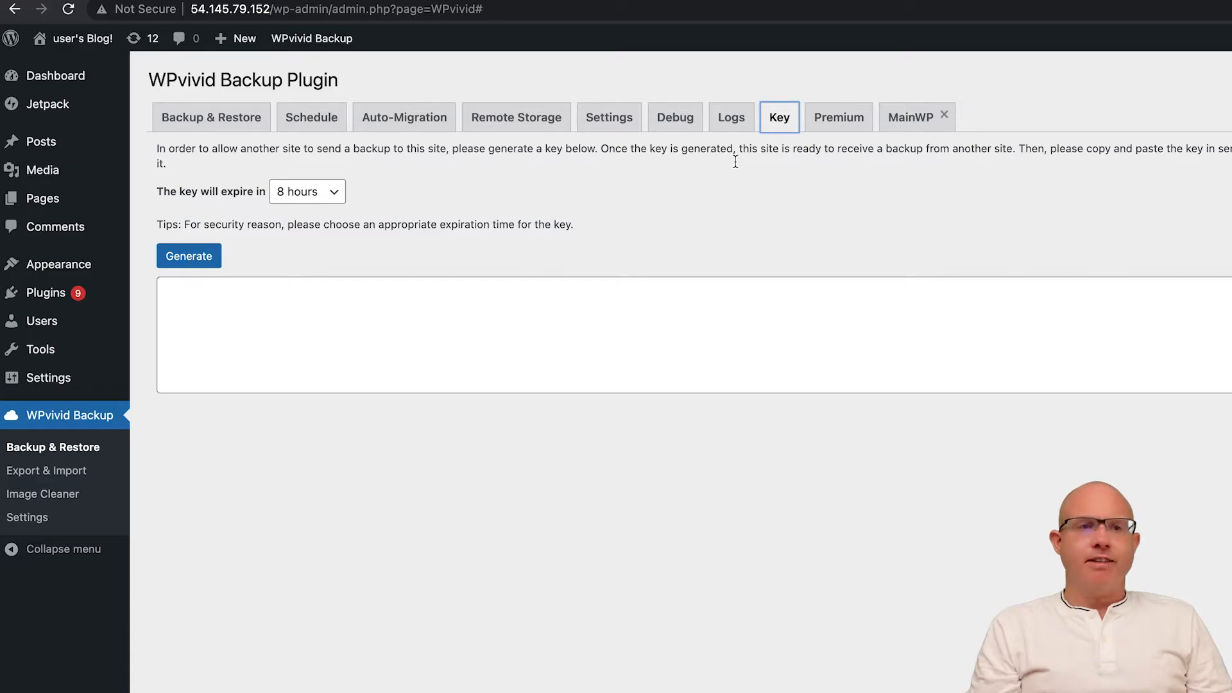
pyautogui.click(328, 196)
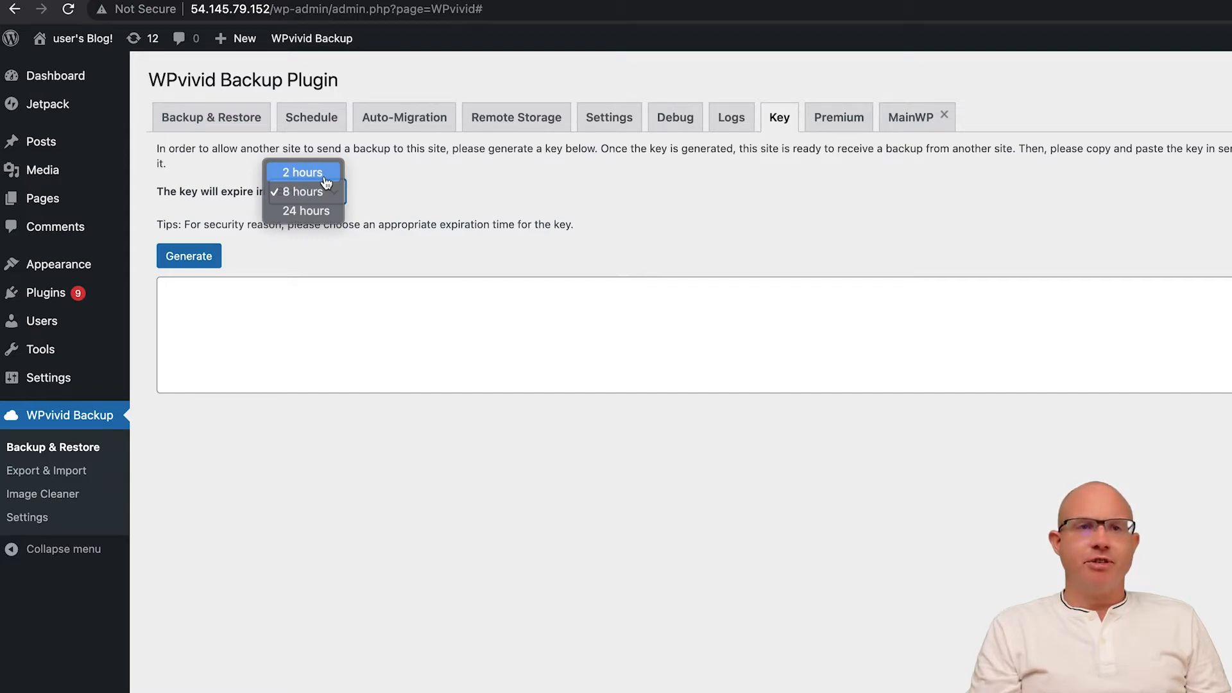
pyautogui.click(325, 174)
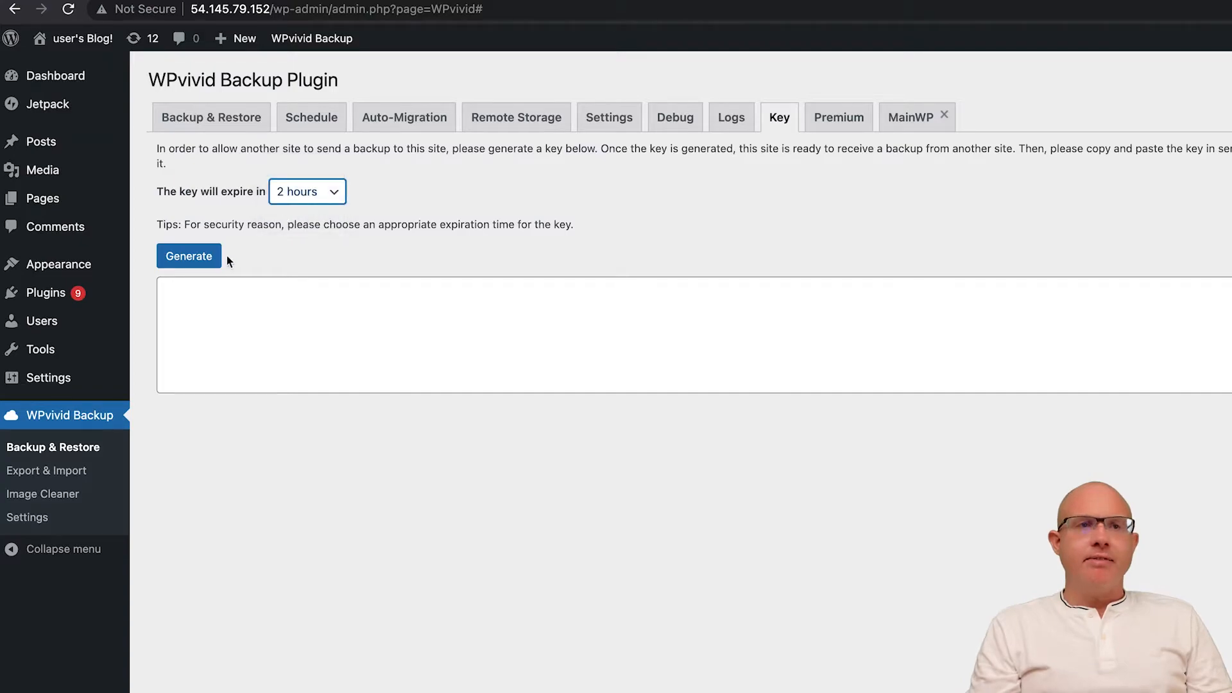
pyautogui.click(204, 262)
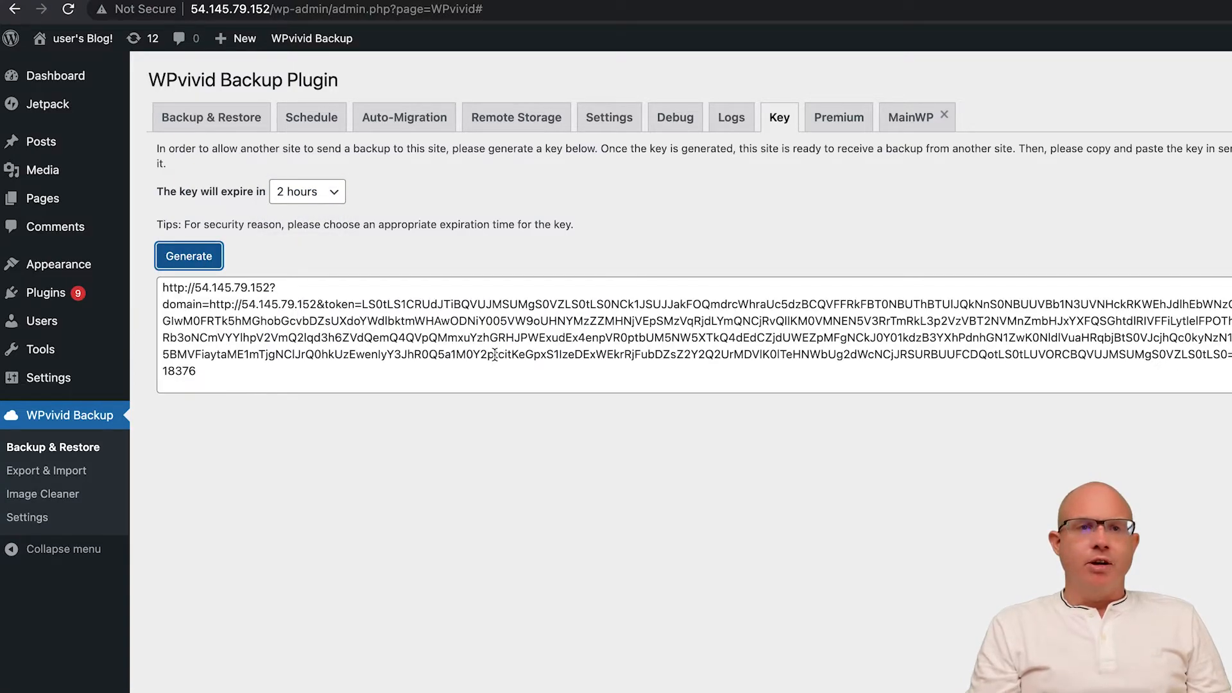
pyautogui.click(494, 354)
pyautogui.press('super+c')
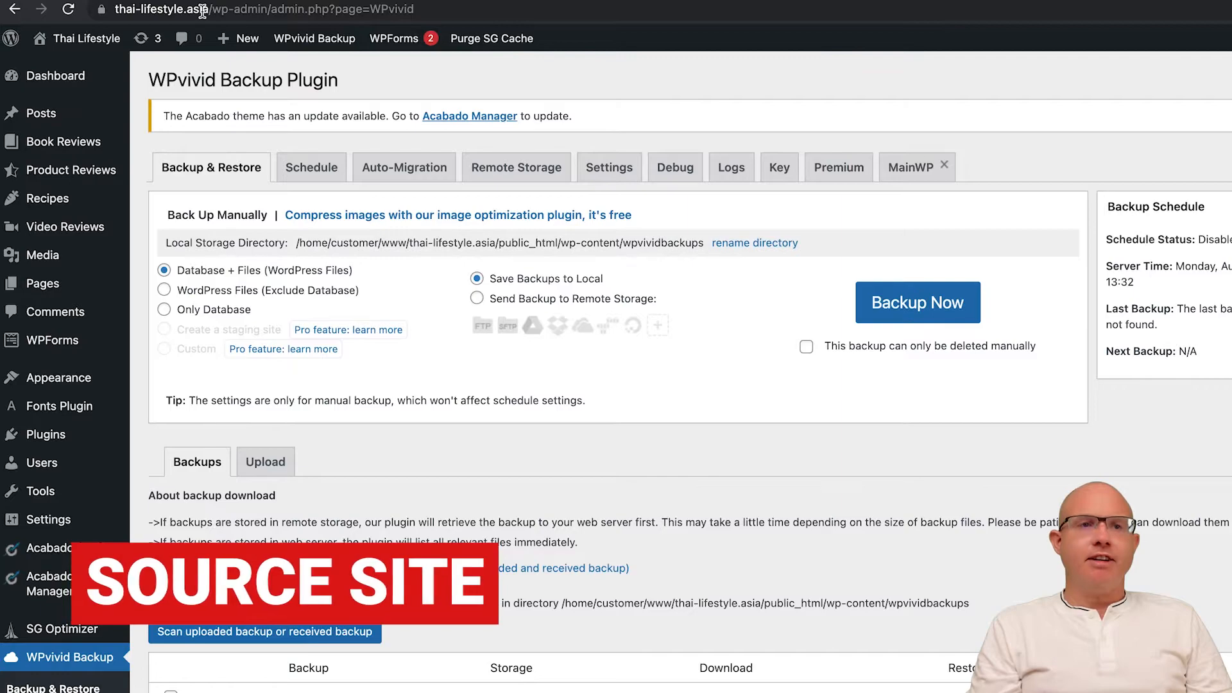
# On the thai-lifestyle.asia source site, paste and save the target's site key for Auto-Migration, and start the Database + Files clone and transfer
pyautogui.moveTo(209, 9); pyautogui.dragTo(110, 11)
pyautogui.click(394, 78)
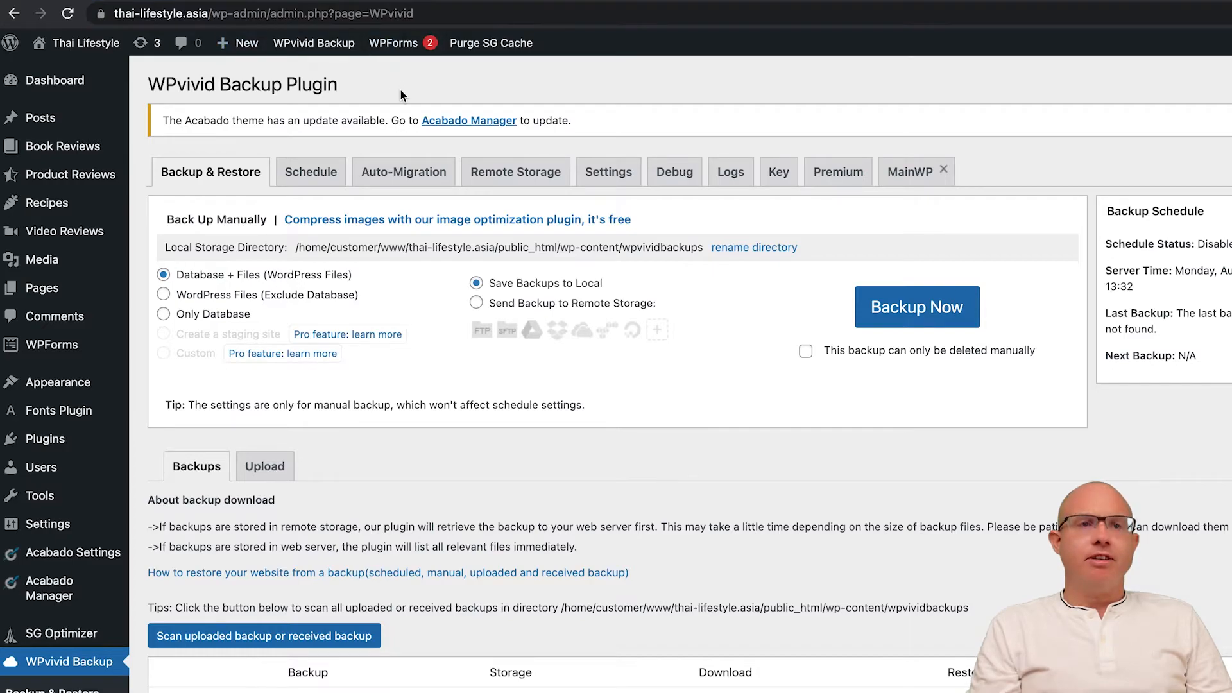
pyautogui.click(408, 172)
pyautogui.click(372, 286)
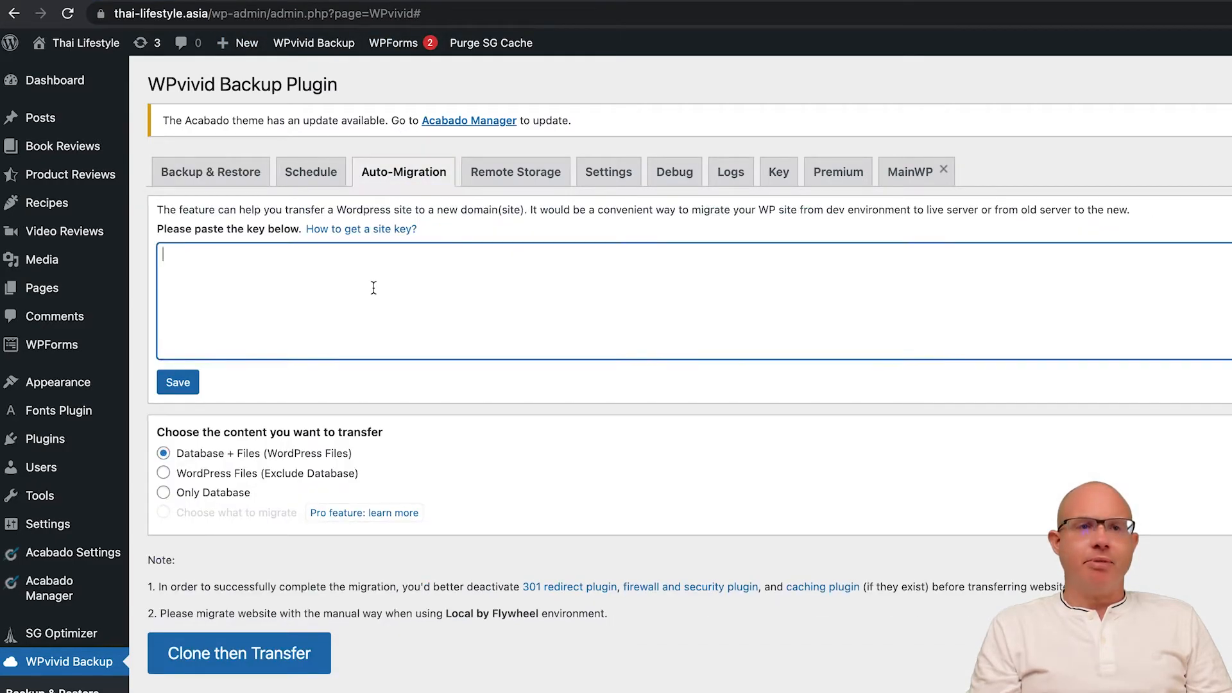
pyautogui.press('super+v')
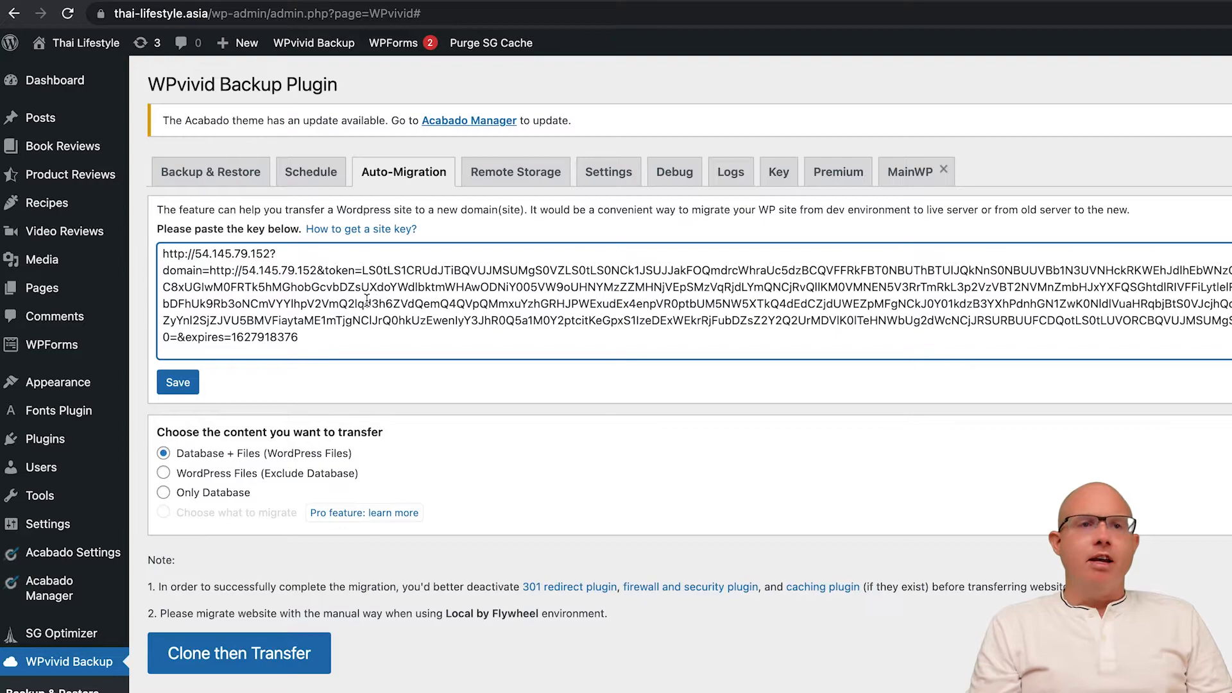
pyautogui.click(178, 382)
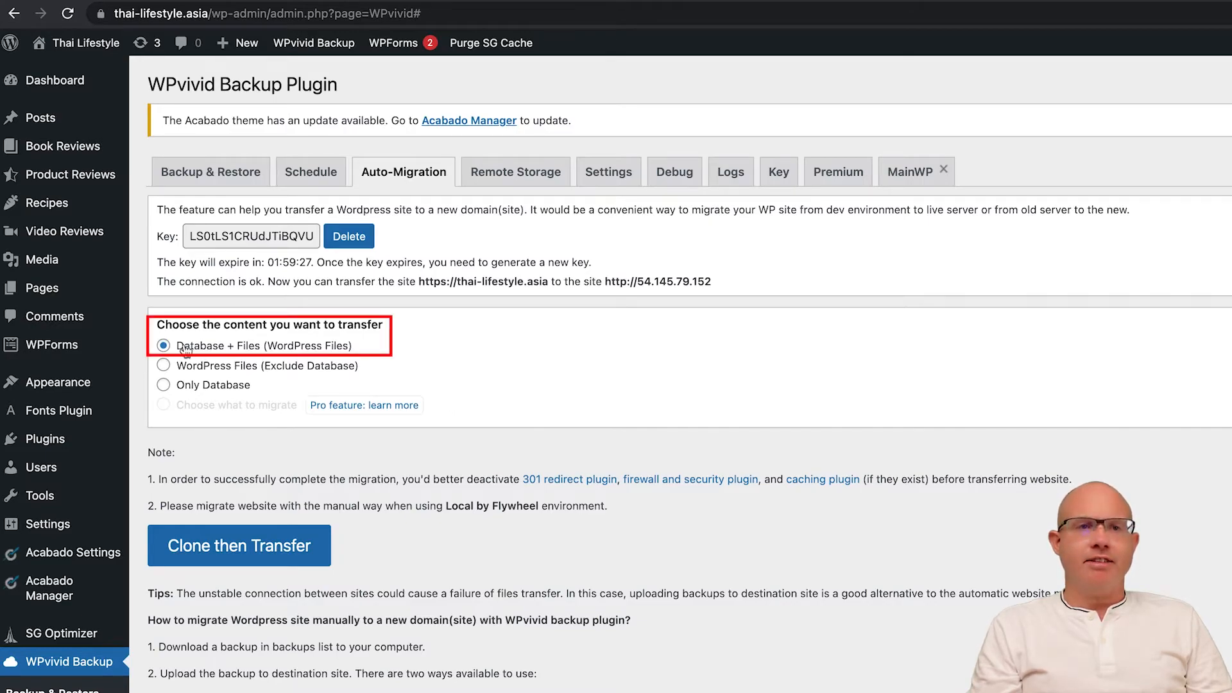
pyautogui.moveTo(178, 346); pyautogui.dragTo(353, 344)
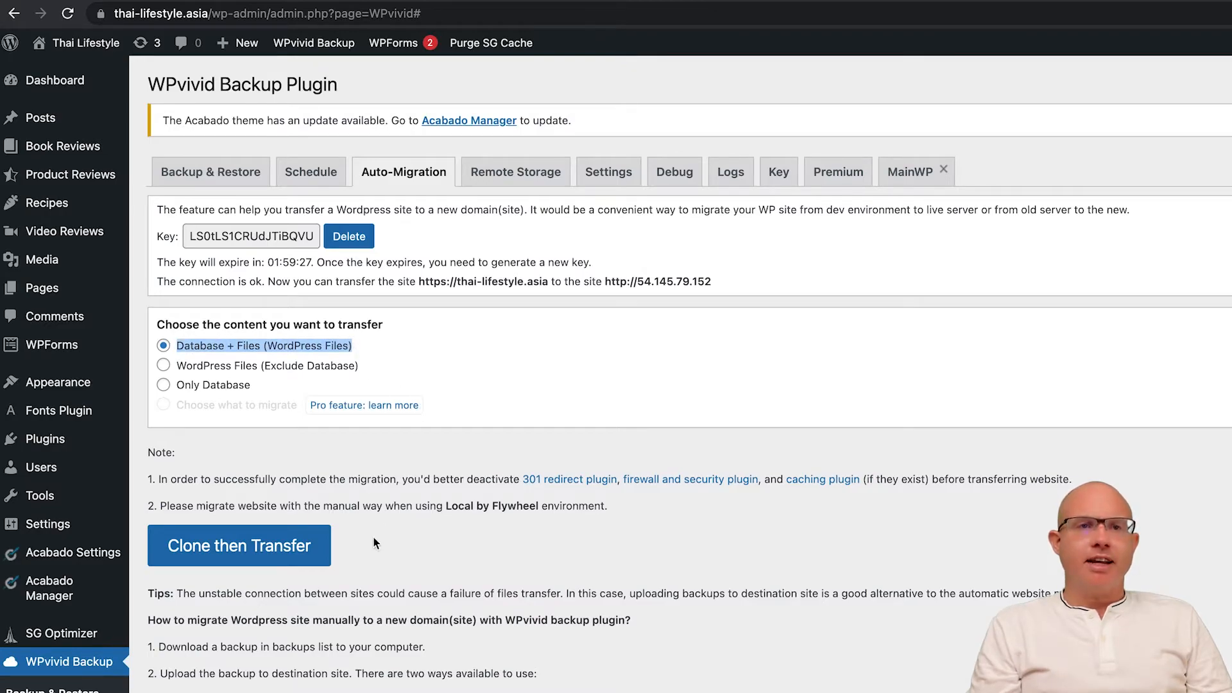
pyautogui.click(275, 550)
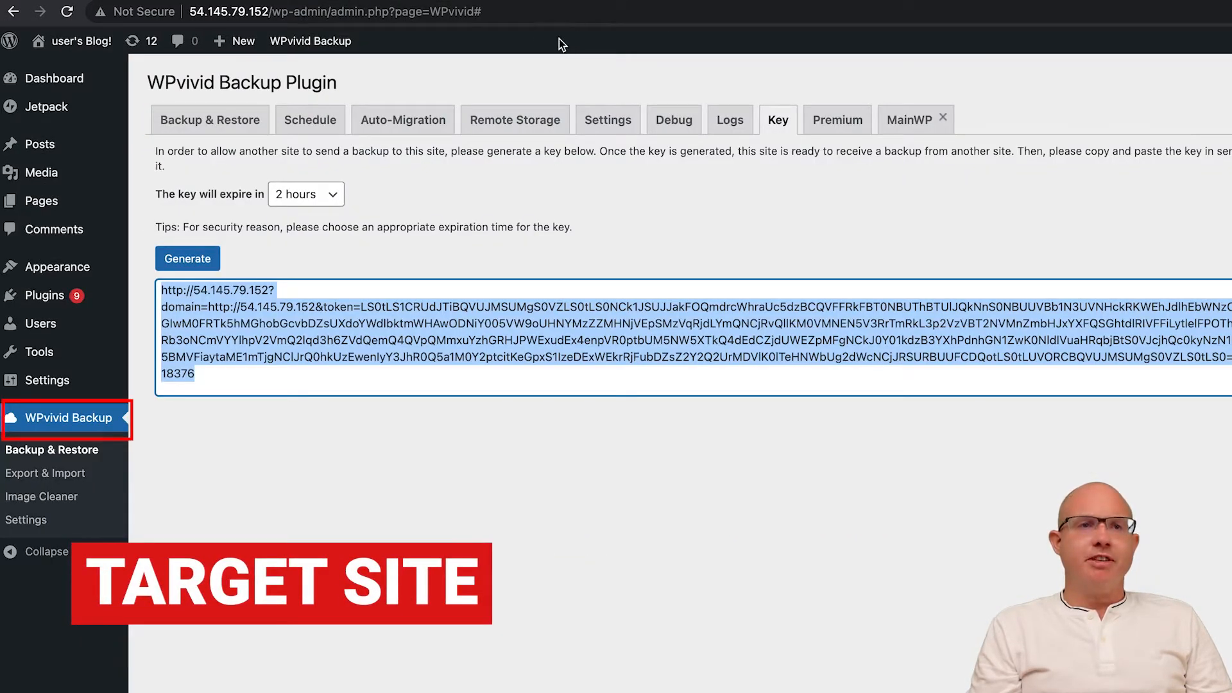
# On the target site 54.145.79.152, scan for received backups and restore the migration backup from Aug 02, 2021 13:33
pyautogui.click(237, 128)
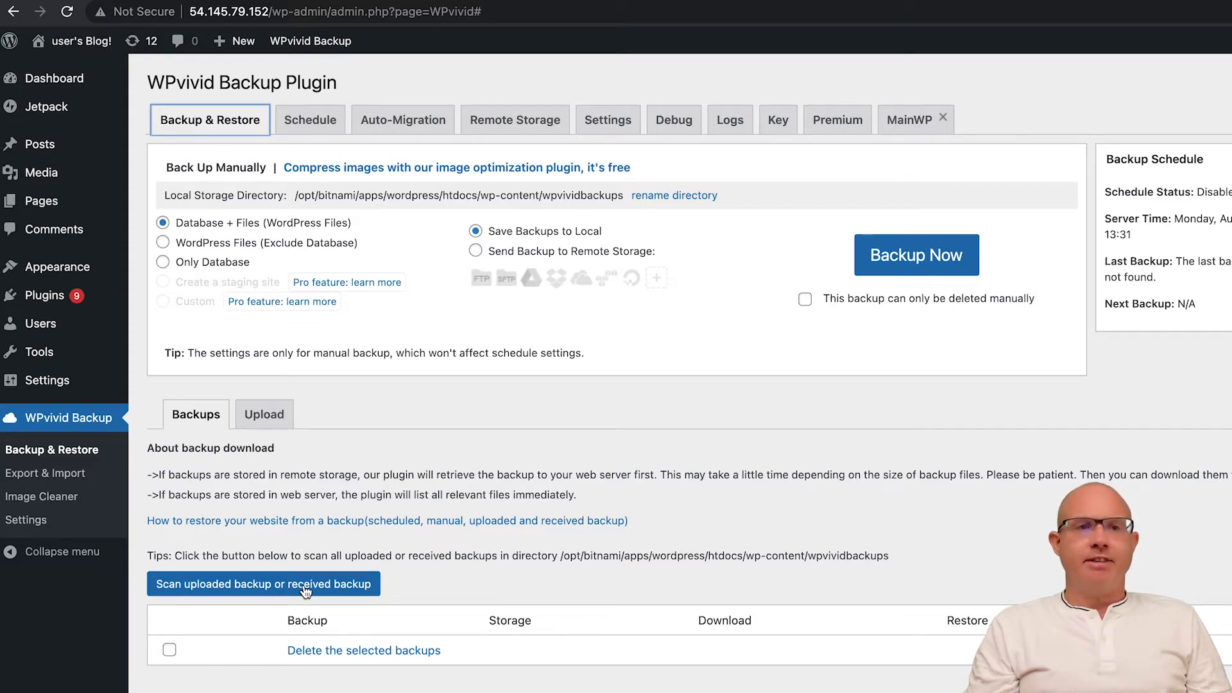
pyautogui.click(306, 591)
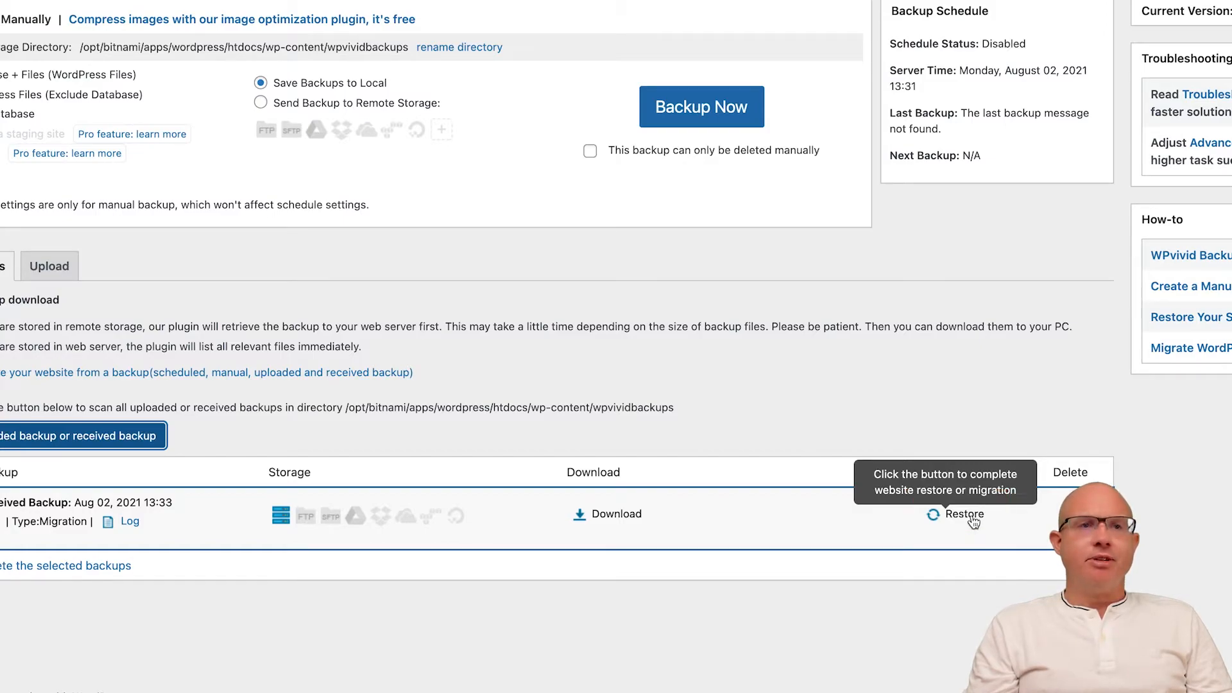
pyautogui.click(972, 520)
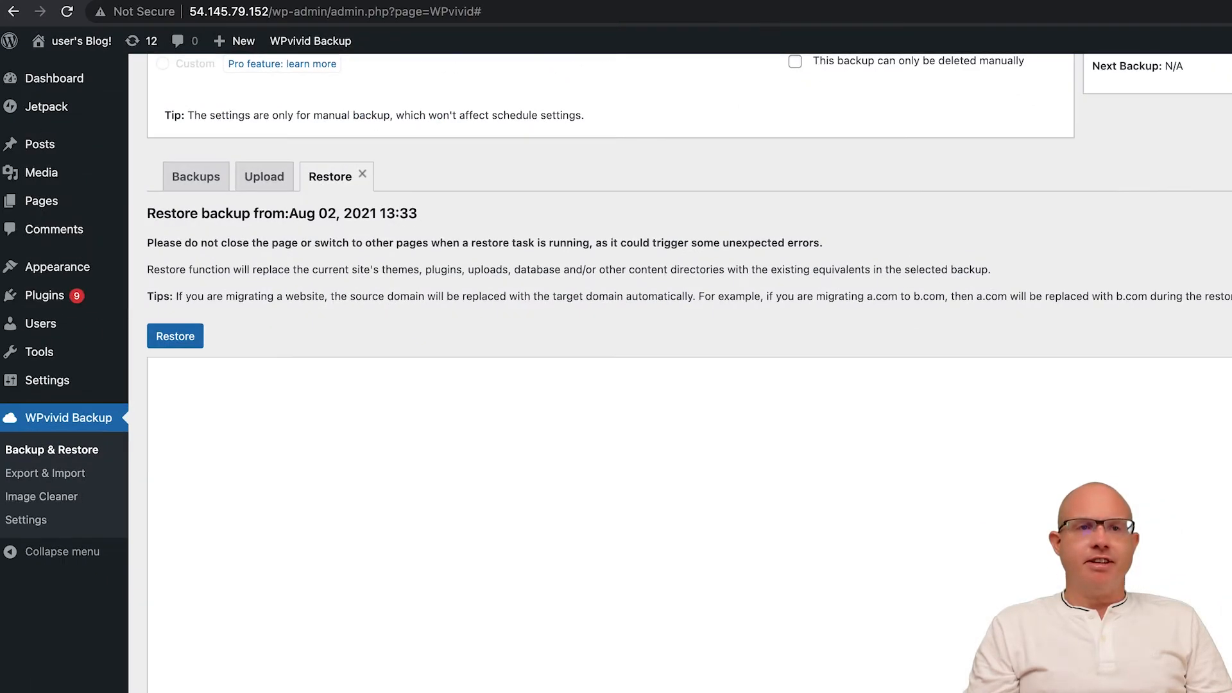
pyautogui.click(178, 337)
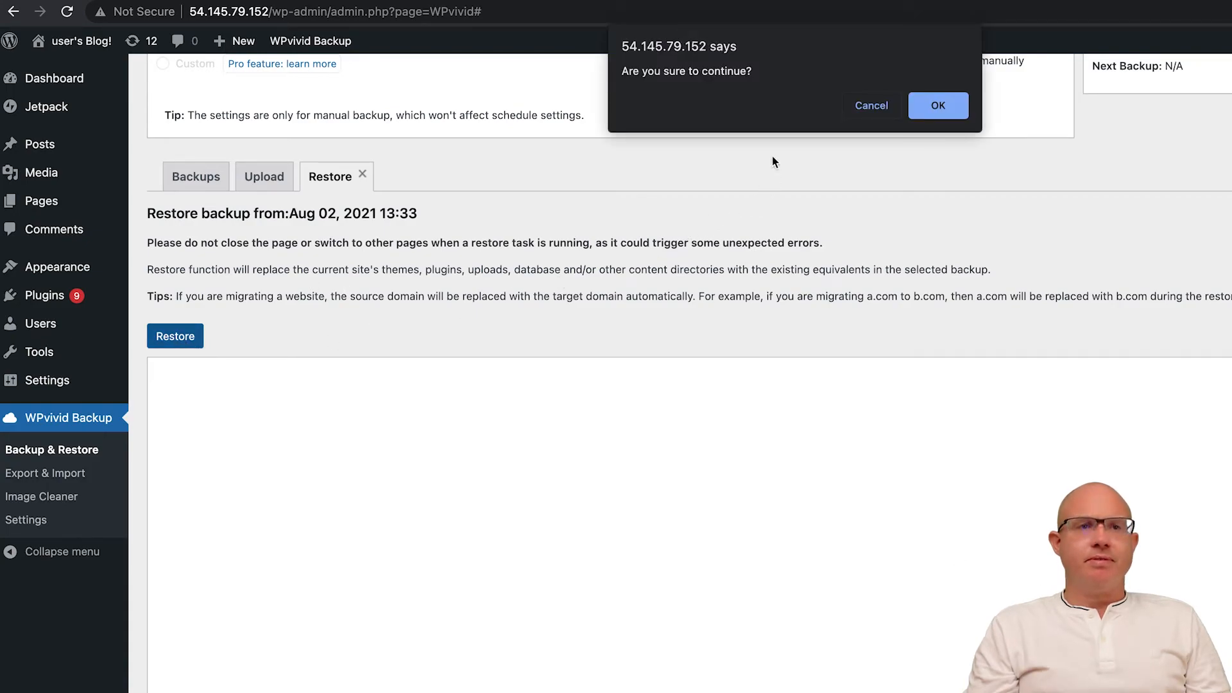
pyautogui.click(938, 106)
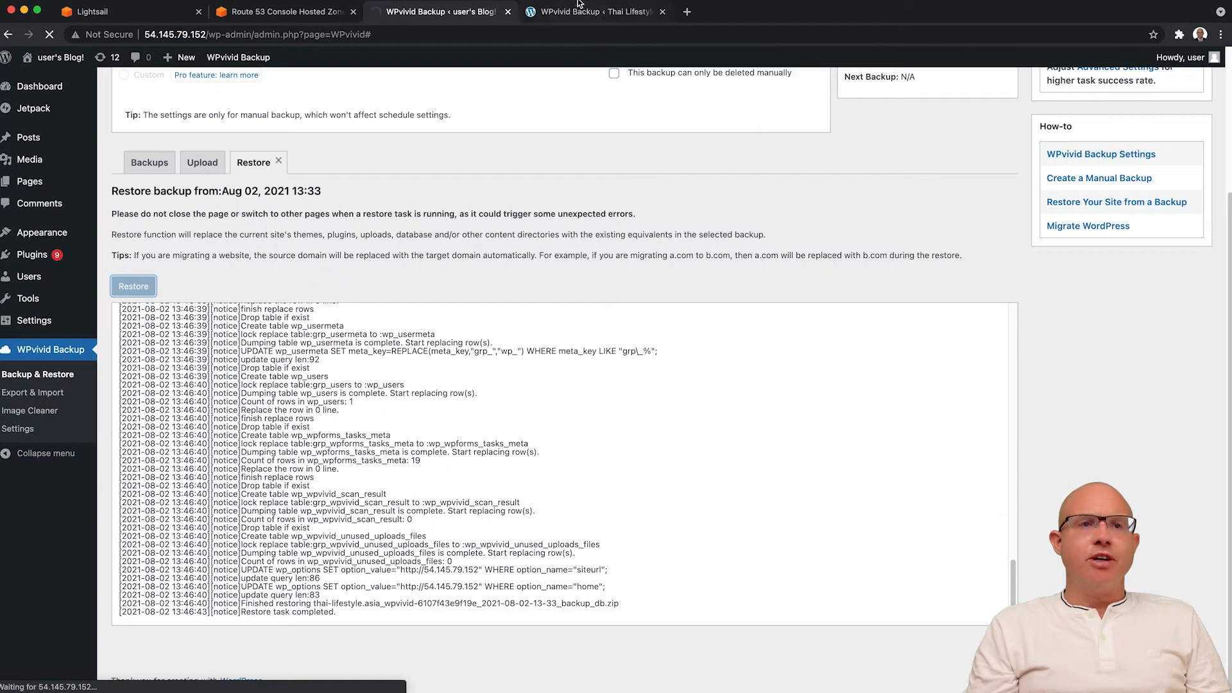
# Check the home page and recent posts of the migrated Thai Lifestyle site at 54.145.79.152
pyautogui.click(580, 5)
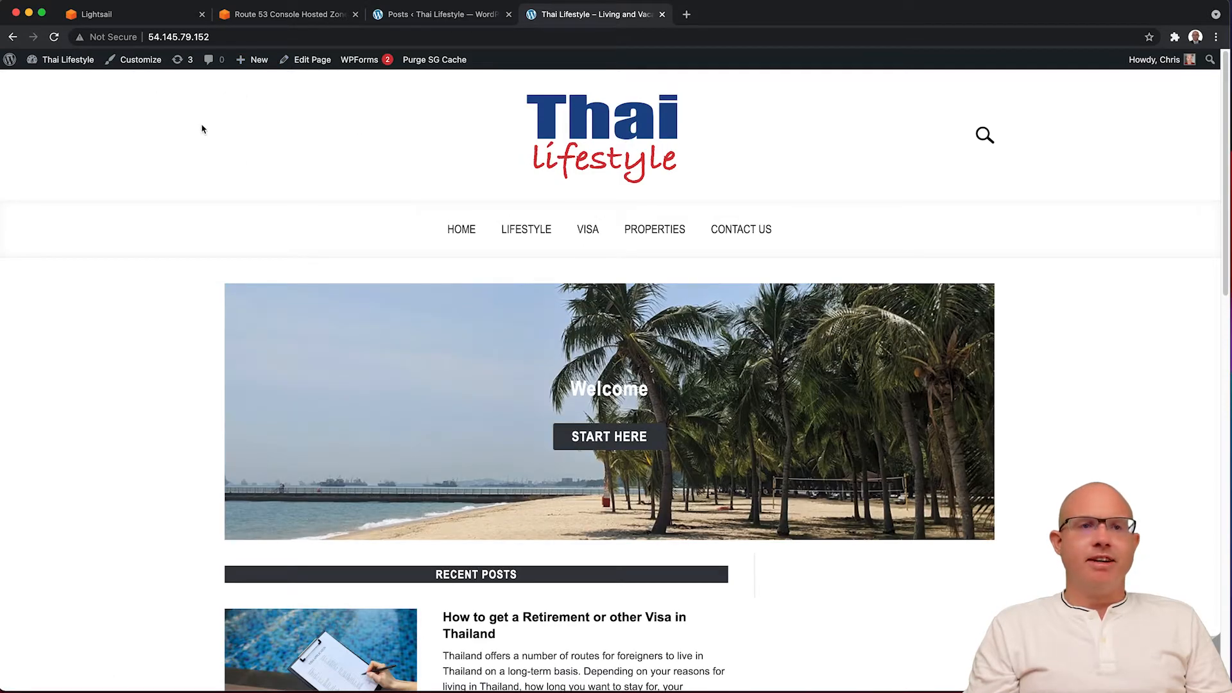
pyautogui.scroll(-10, 677, 283)
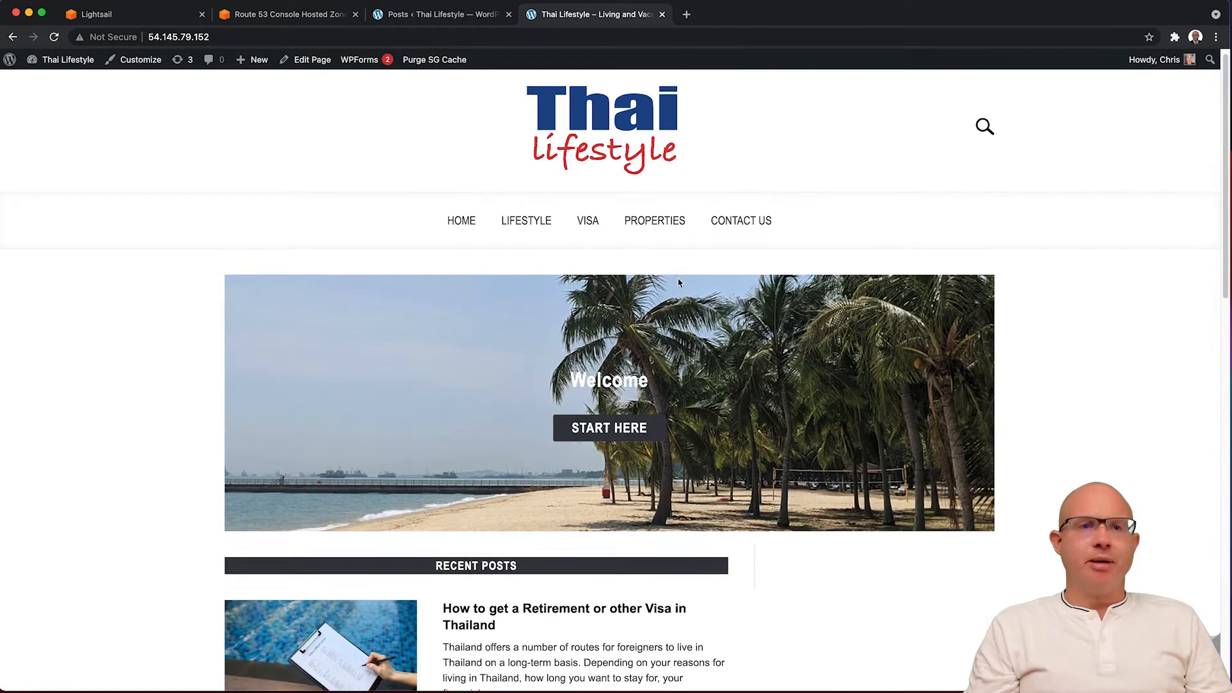
pyautogui.scroll(3, 677, 283)
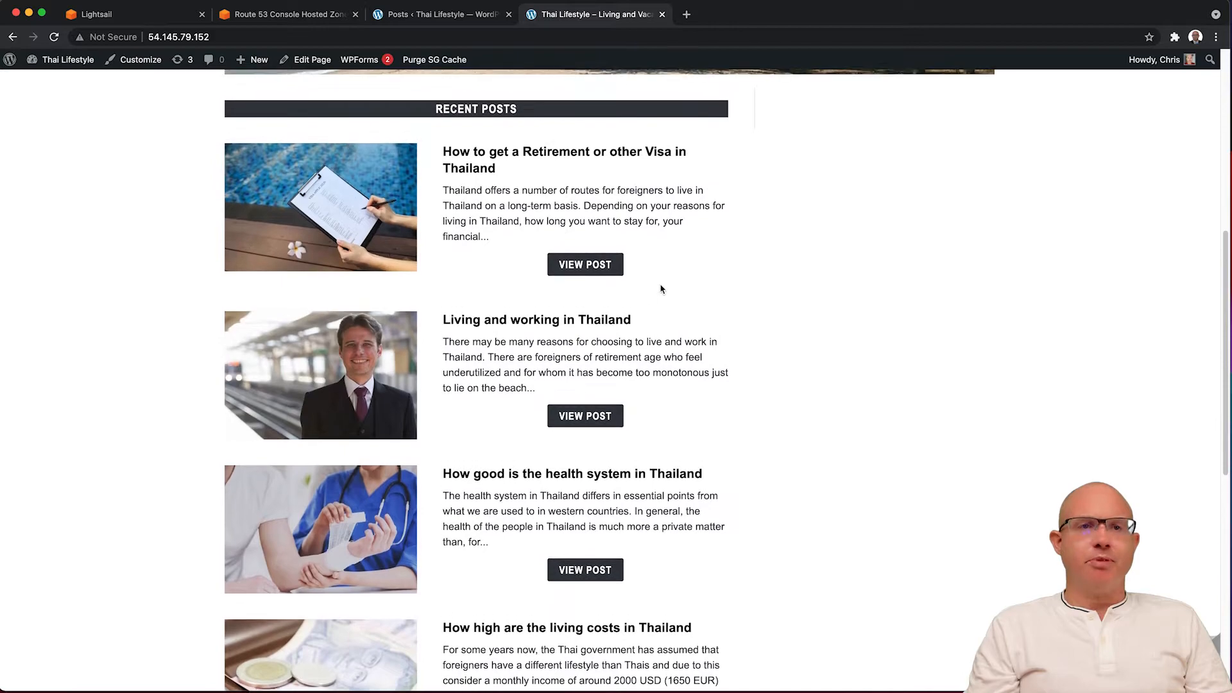